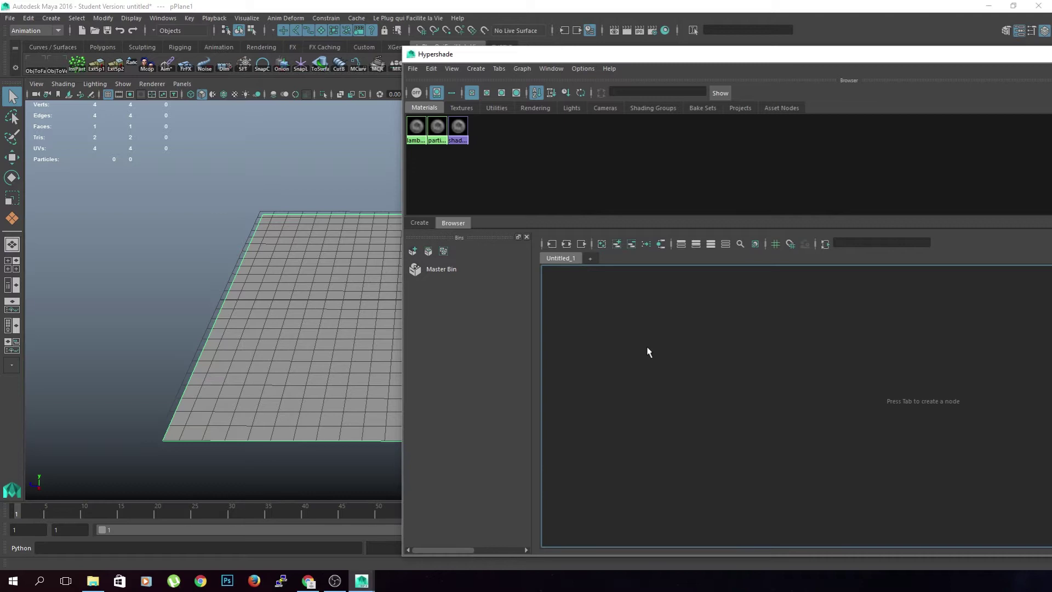
Create a fractal texture node in the Hypershade graph.
key("Down")
key("Down")
key("Down")
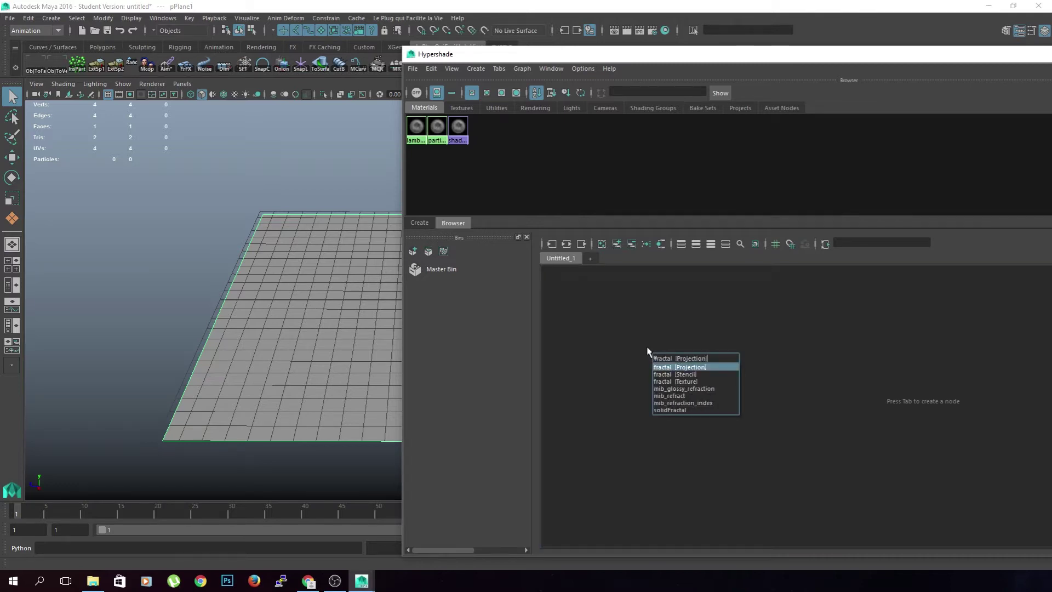
key("Return")
Add a Lambert material node to the graph and place it beside the fractal node.
left_click(978, 390)
key("Tab")
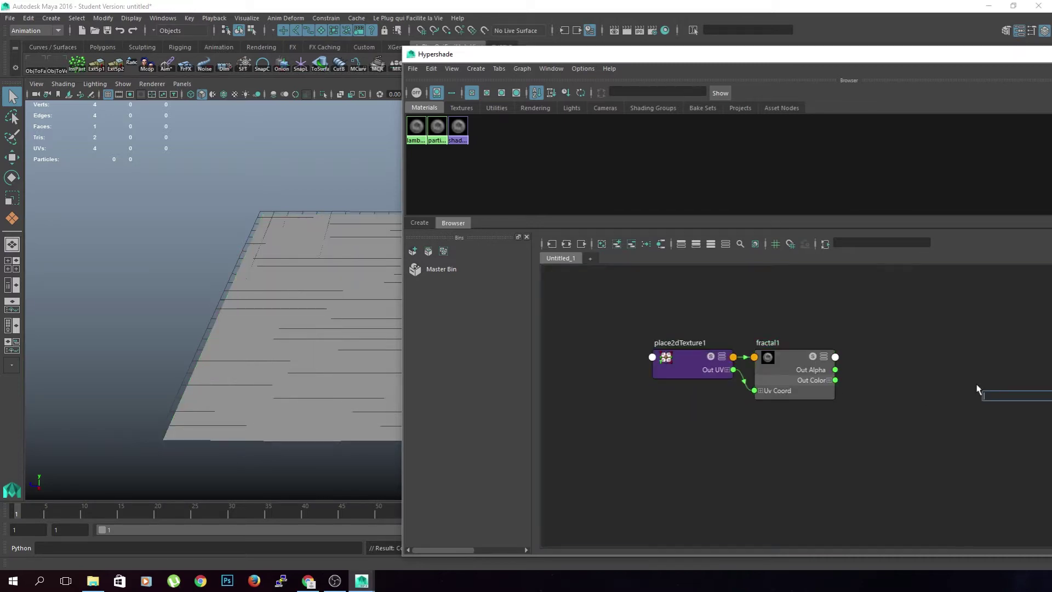
type("la")
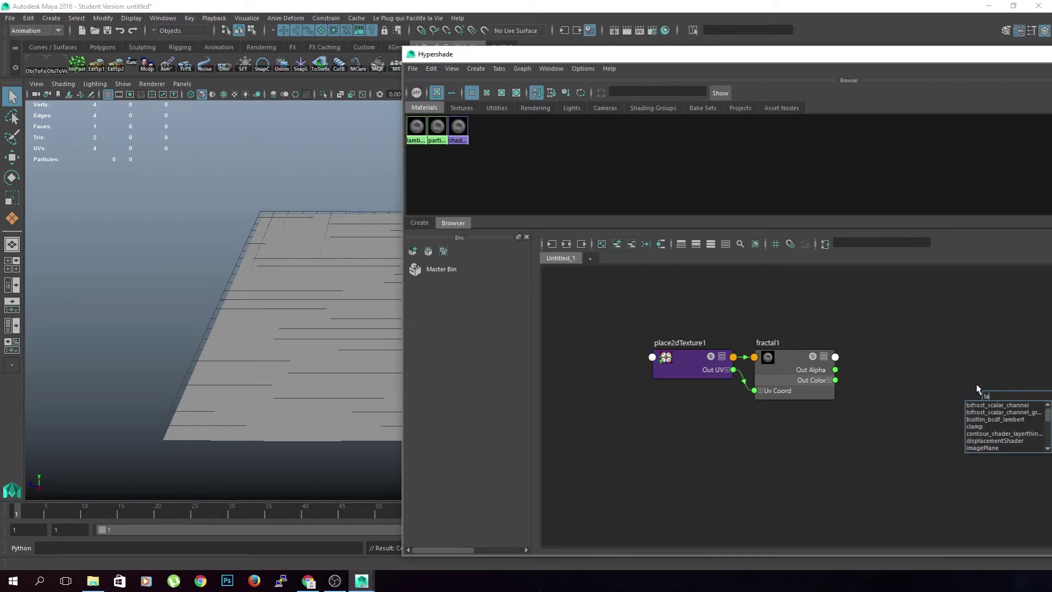
type("mbert")
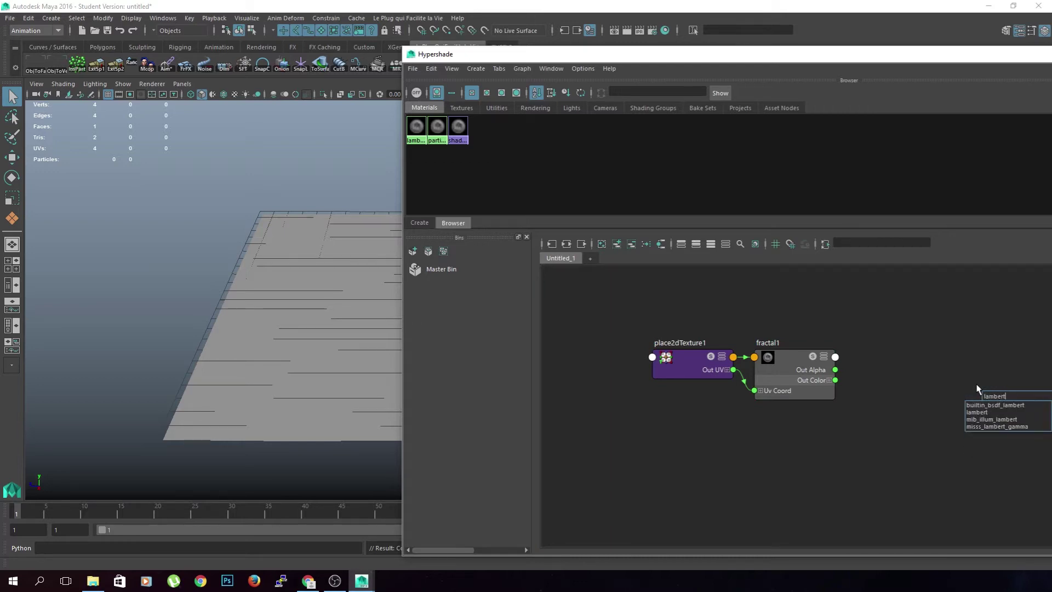
key("Down")
key("Down")
key("Return")
key("Return")
left_click_drag(1009, 390, 947, 340)
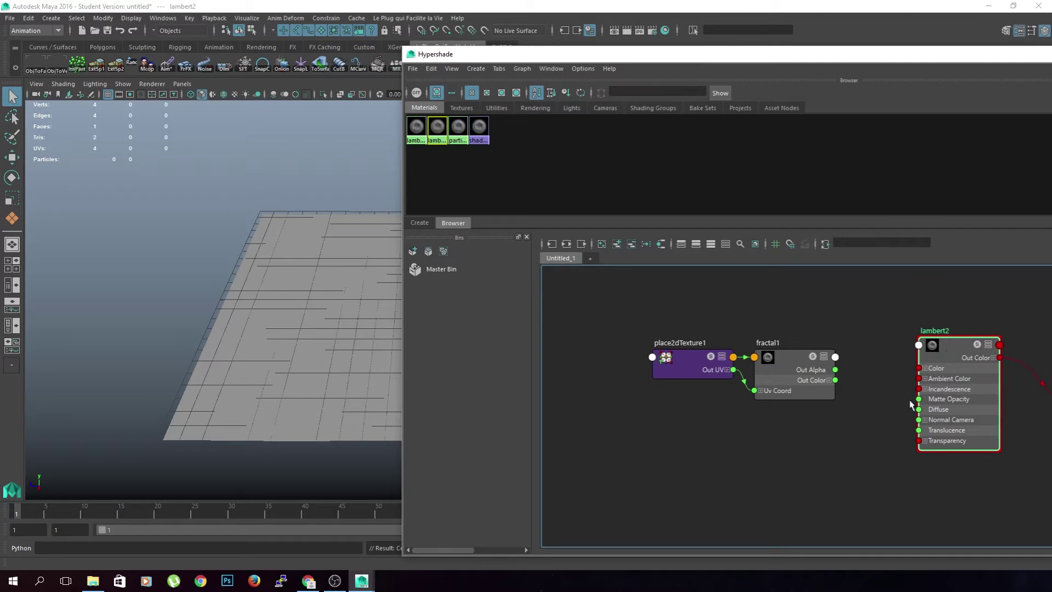
Connect the fractal's Out Color to the new Lambert's Color and assign that material to the plane.
left_click_drag(836, 381, 919, 368)
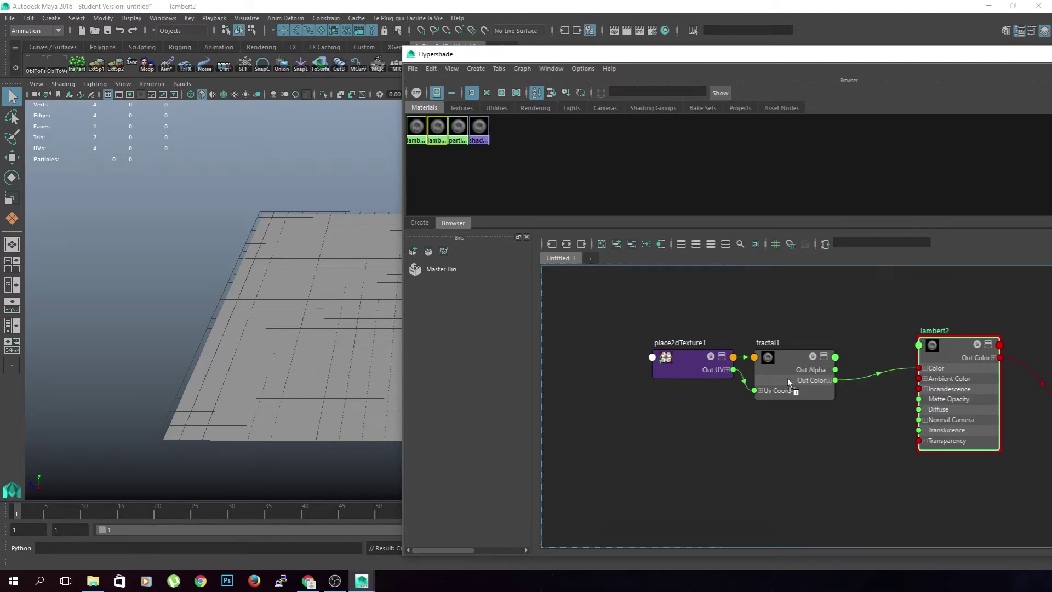
left_click_drag(678, 60, 1051, 16)
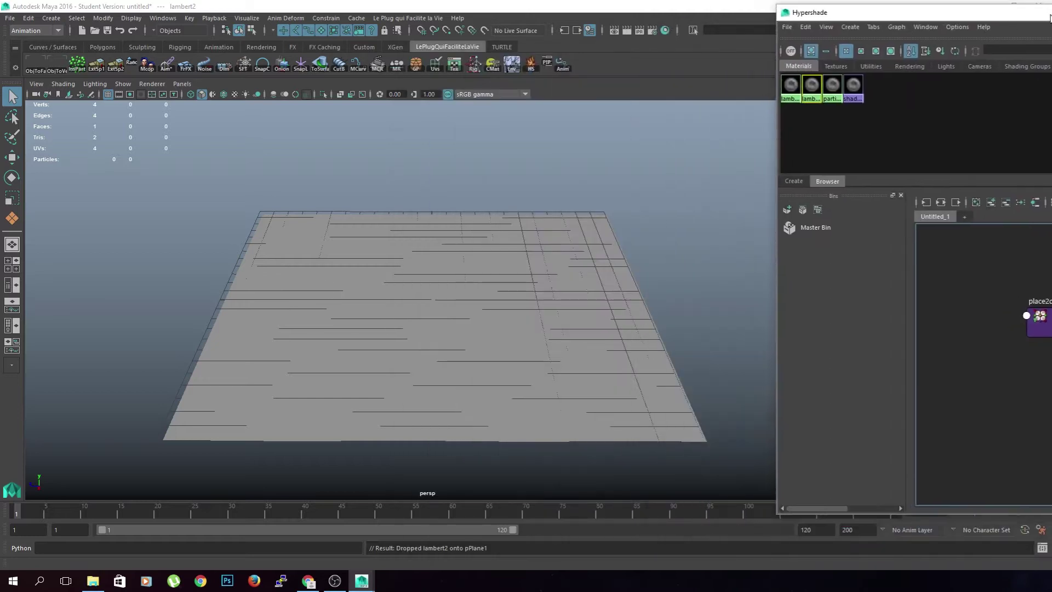
Turn on textured display in the perspective view so the plane shows its fractal material.
left_click(497, 271)
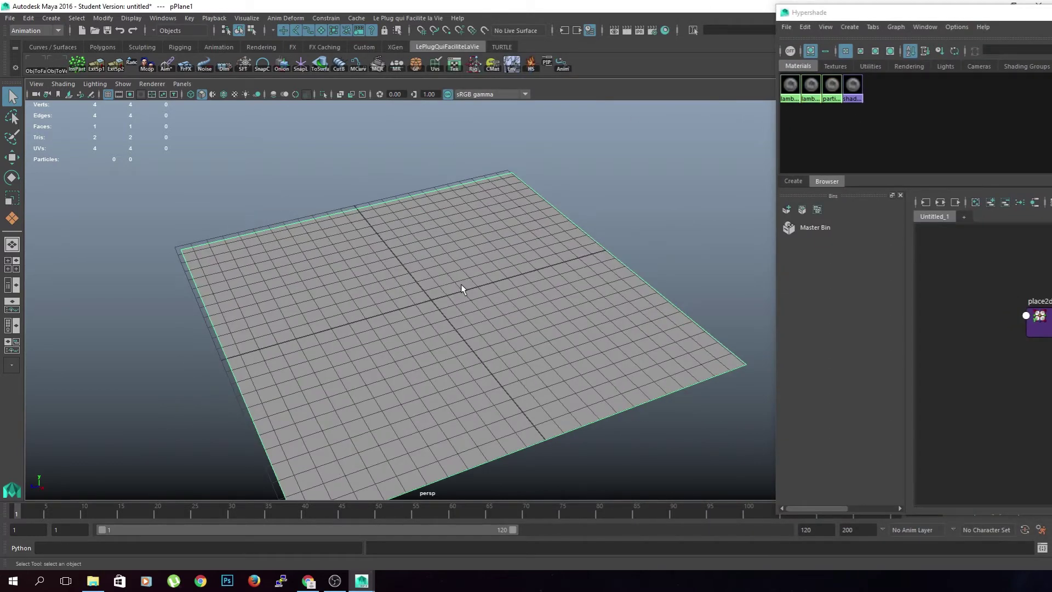
key("6")
mouse_move(481, 305)
left_mouse_down("alt")
mouse_move(473, 336)
mouse_move(474, 307)
left_mouse_up("alt")
left_click_drag(894, 18, 713, 9)
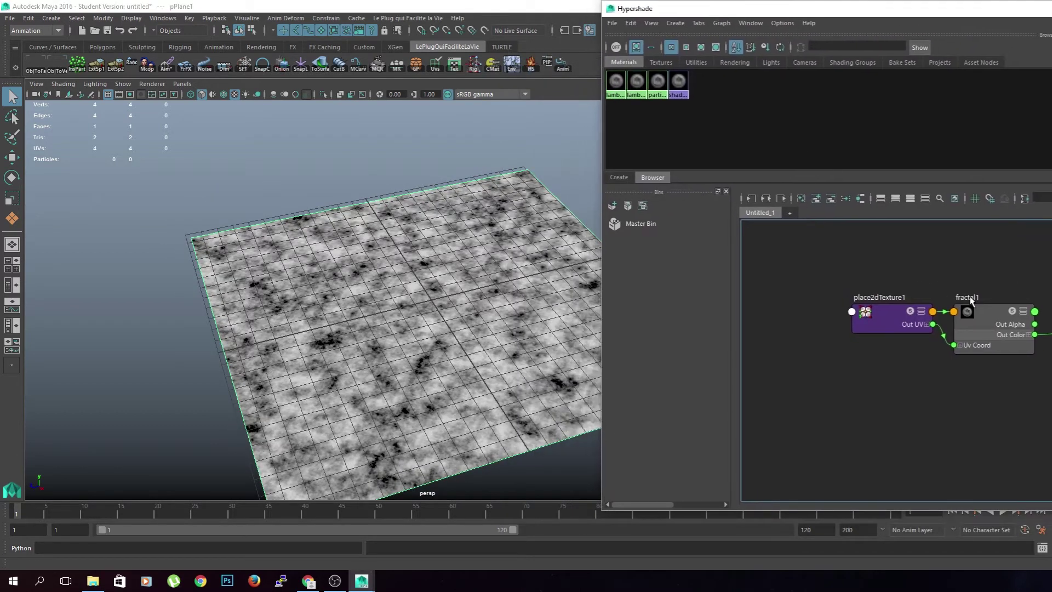
Select the fractal node, close the Hypershade and show the node's full attributes.
left_click_drag(1004, 322, 1005, 320)
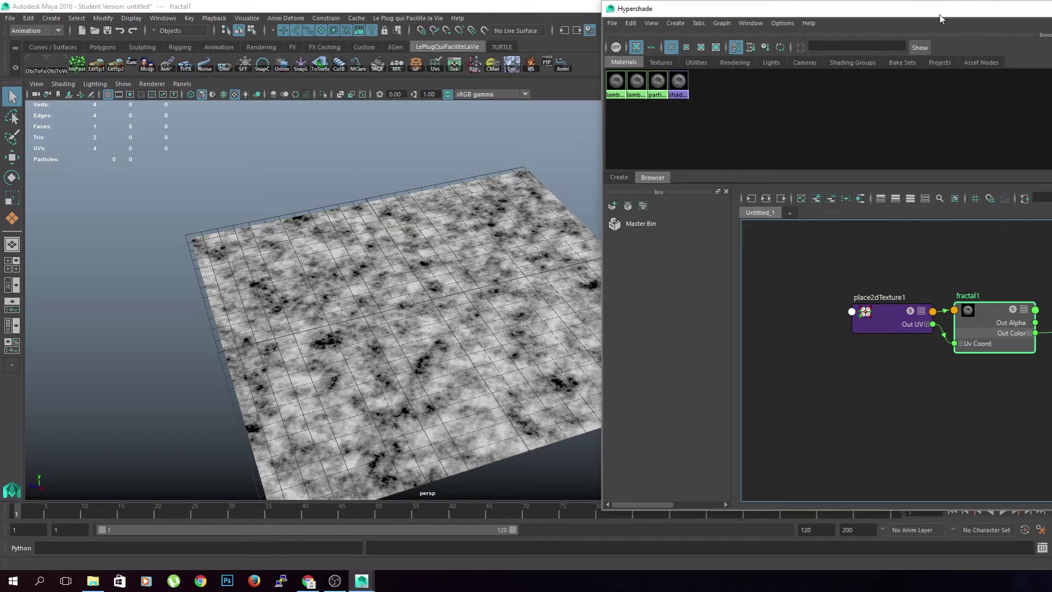
left_click_drag(940, 15, 612, 81)
left_click(1051, 74)
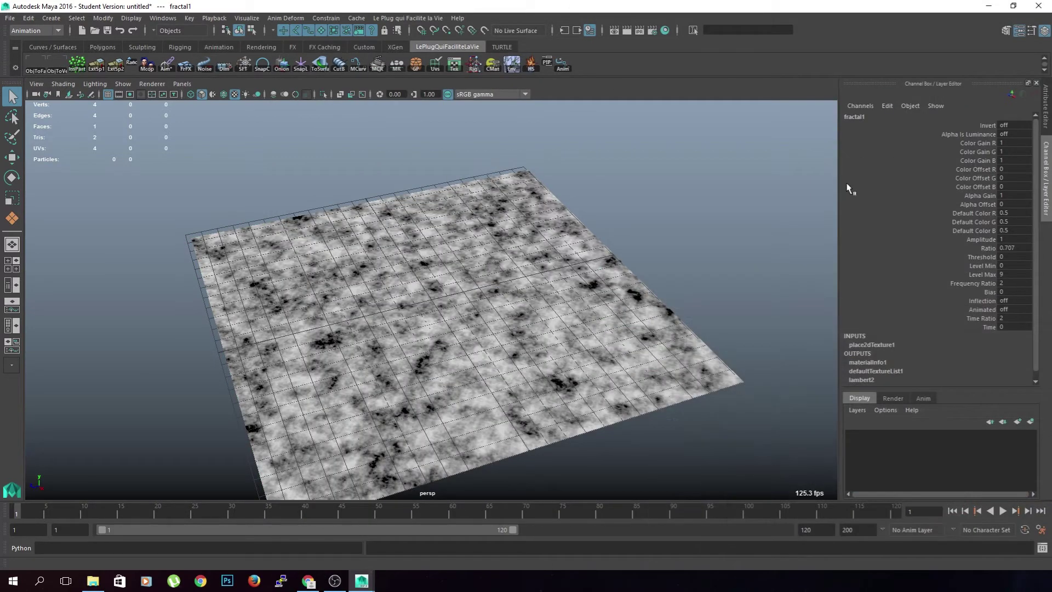
key("ctrl+a")
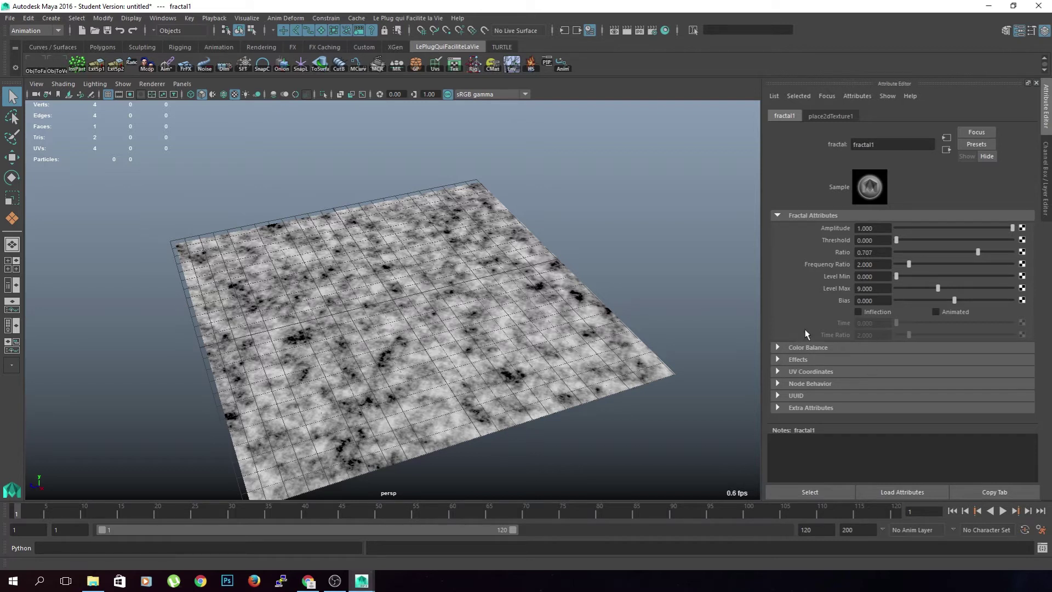
Enable Animated on the fractal and change its Time to about 7.143 to preview the moving noise on the plane.
left_click(935, 312)
mouse_move(895, 323)
left_mouse_down()
mouse_move(999, 326)
mouse_move(889, 335)
mouse_move(1020, 339)
mouse_move(899, 339)
mouse_move(905, 326)
left_mouse_up()
scroll(534, 349, "up", 5)
scroll(455, 312, "down", 2)
left_click_drag(455, 315, 439, 328, "alt")
scroll(453, 358, "up", 2)
scroll(438, 328, "up", 1)
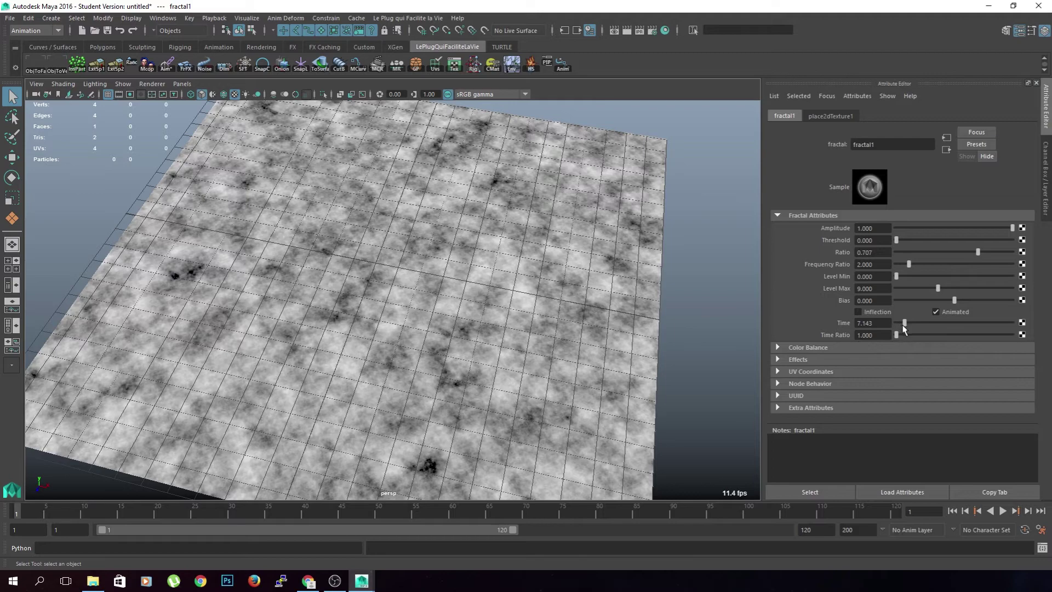
Try Inflection on the fractal, turn it off again, and set Time Ratio to about 7.086.
left_click(858, 312)
mouse_move(905, 327)
left_mouse_down()
mouse_move(1016, 337)
mouse_move(890, 338)
mouse_move(975, 334)
mouse_move(907, 327)
left_mouse_up()
left_click(881, 313)
Set the fractal's Time to 1, and advance it slightly to 1.001.
left_click(880, 324)
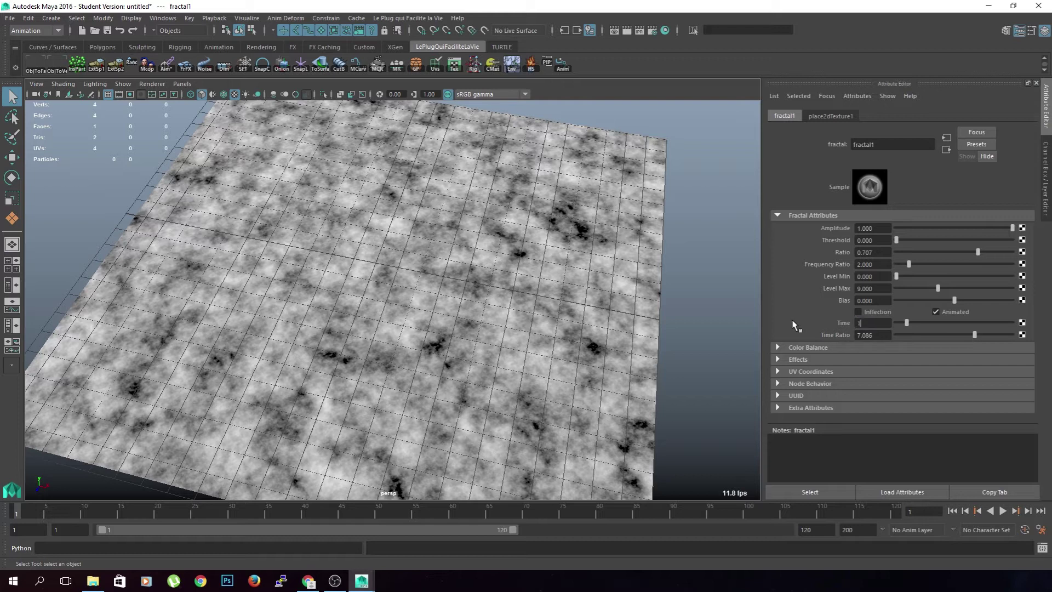
type("1")
key("Return")
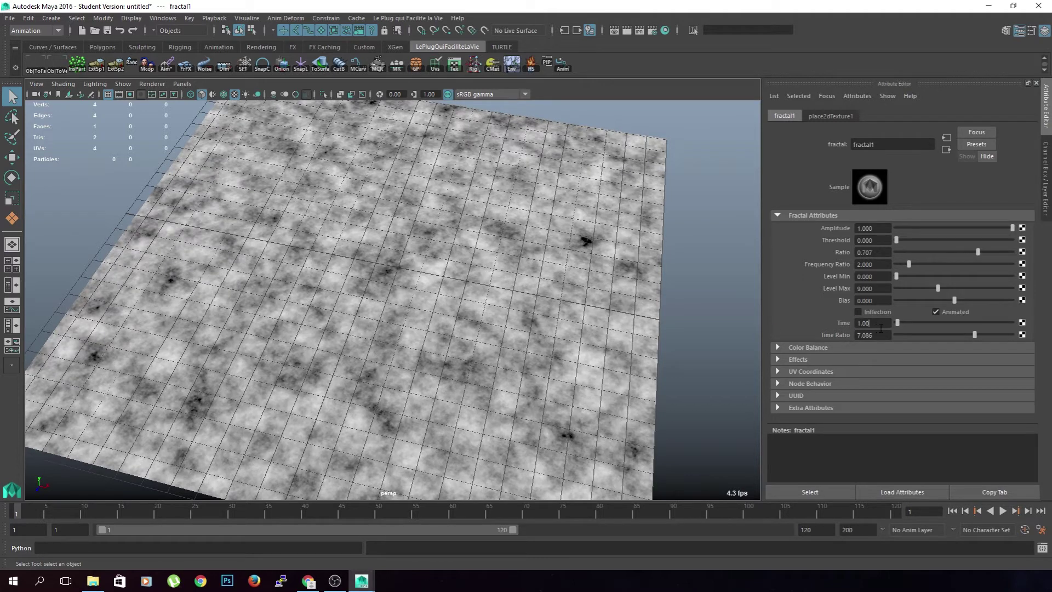
type("1")
key("Return")
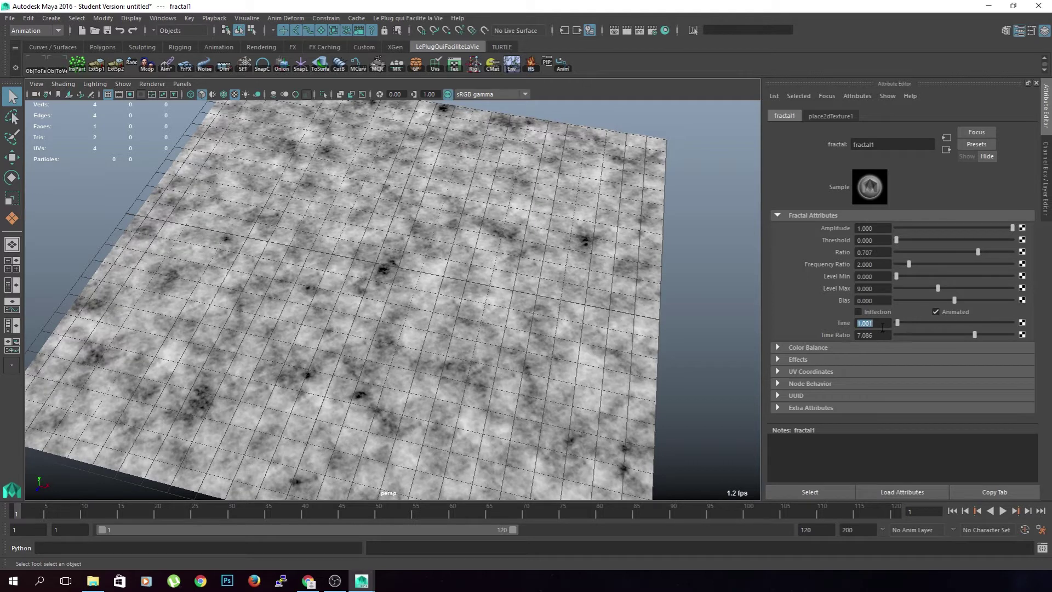
left_click(778, 360)
left_click(778, 360)
left_click(936, 312)
left_click(936, 312)
left_click_drag(493, 296, 446, 296, "alt")
left_click_drag(19, 515, 16, 514)
left_click_drag(460, 375, 438, 335, "alt")
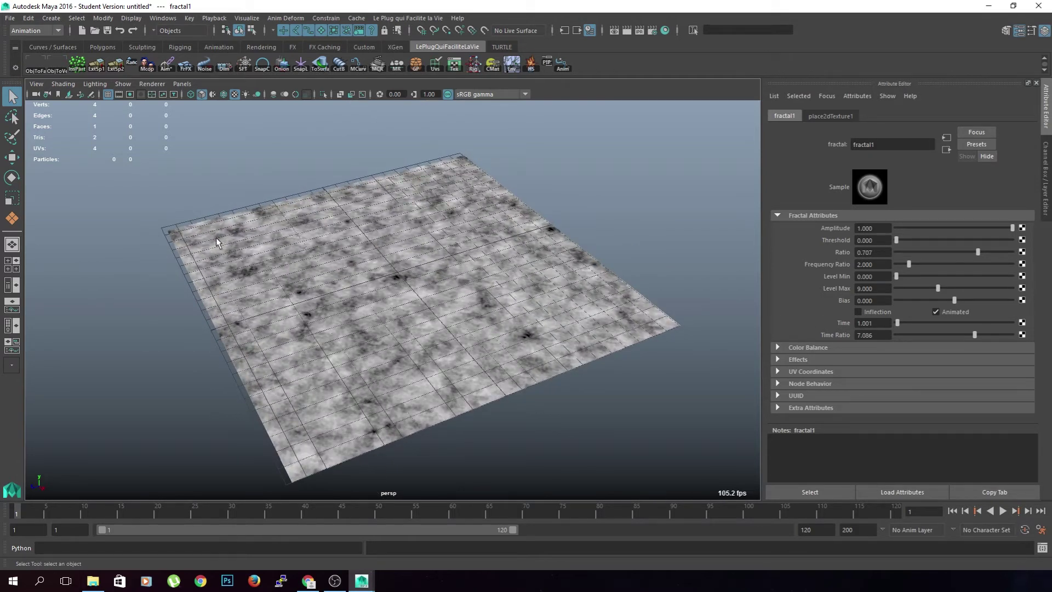
Create a NURBS circle and raise it about 2.87 units straight above the plane's centre.
left_click(53, 46)
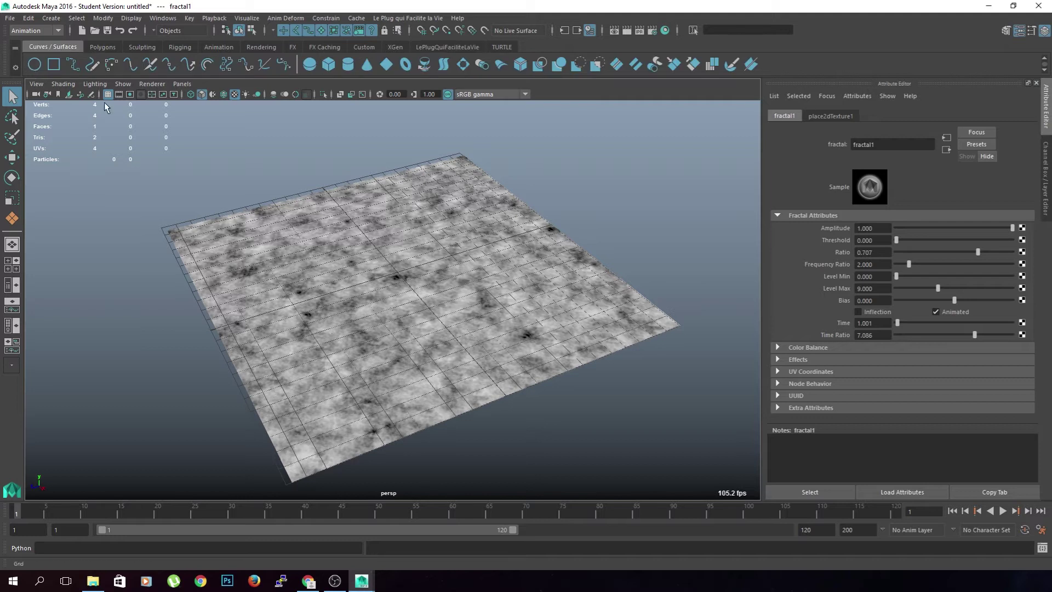
left_click(34, 64)
key("w")
left_click_drag(433, 285, 227, 176, "alt")
key("ctrl+z")
key("ctrl+z")
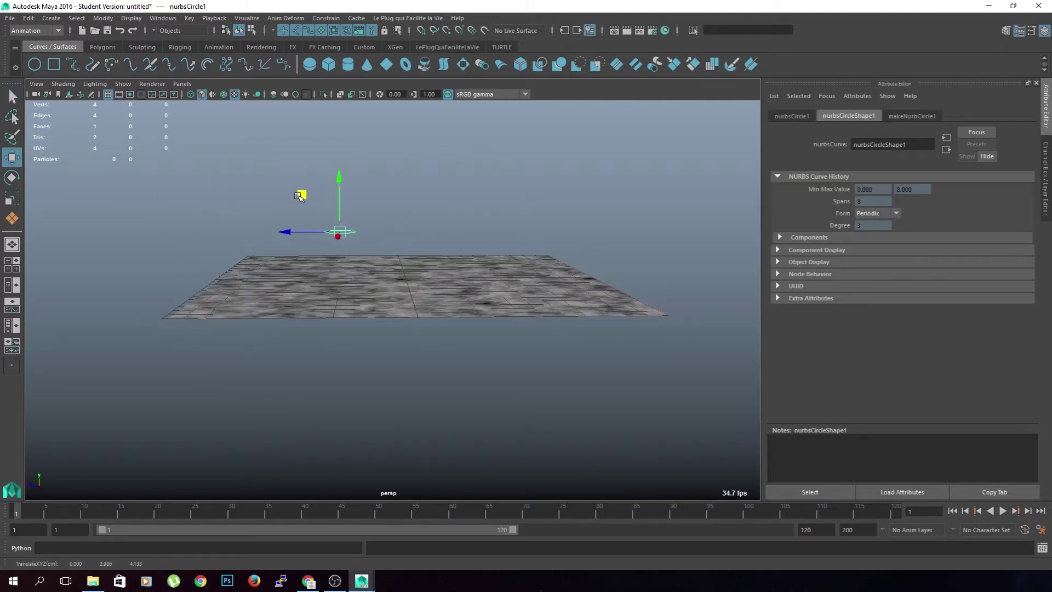
left_click_drag(406, 228, 406, 183)
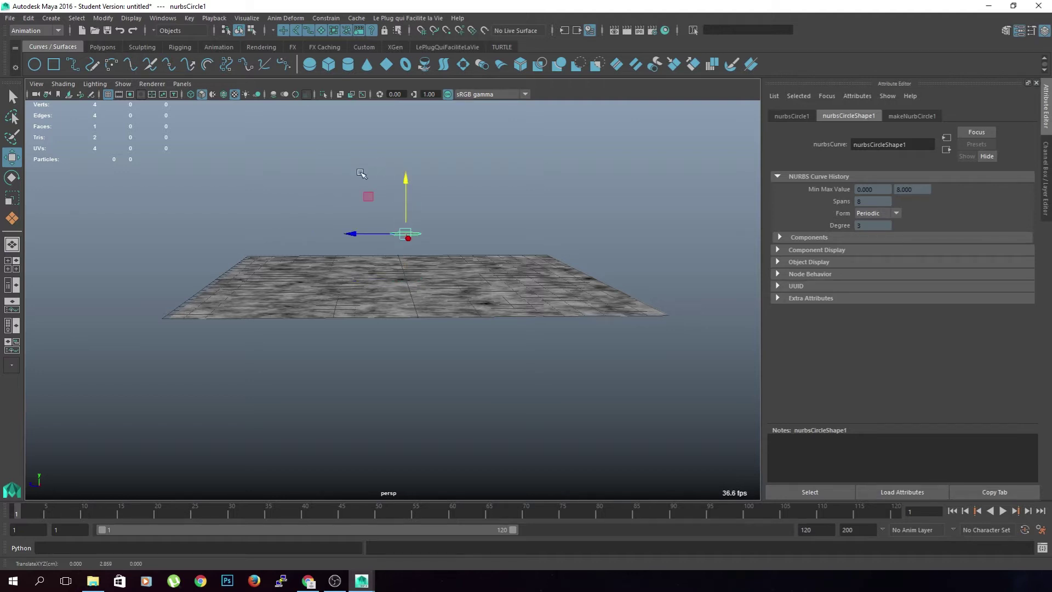
Freeze the transformations of the NURBS circle and deselect it.
left_click(162, 18)
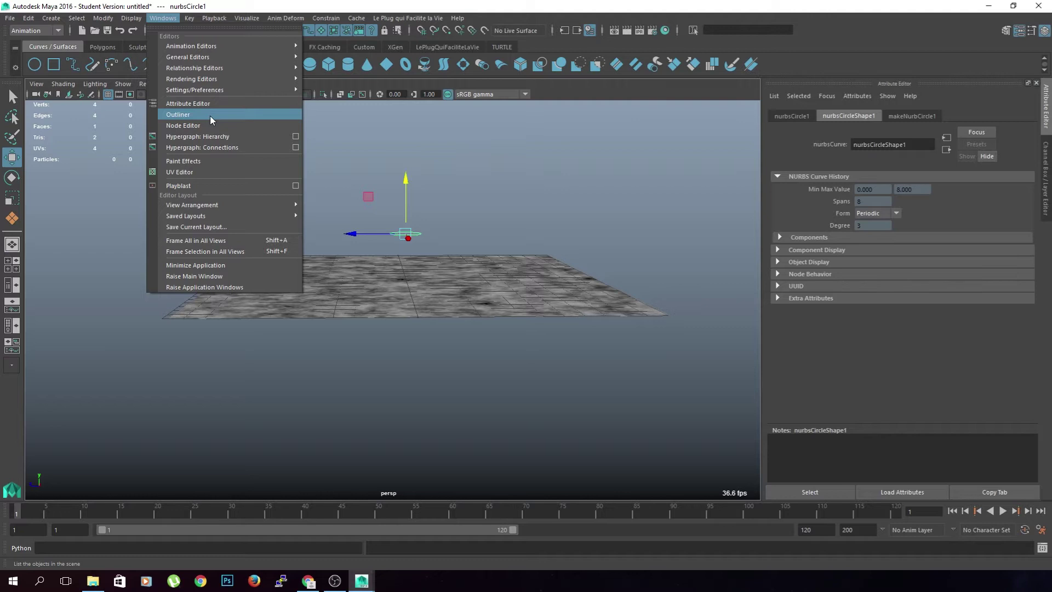
mouse_move(250, 46)
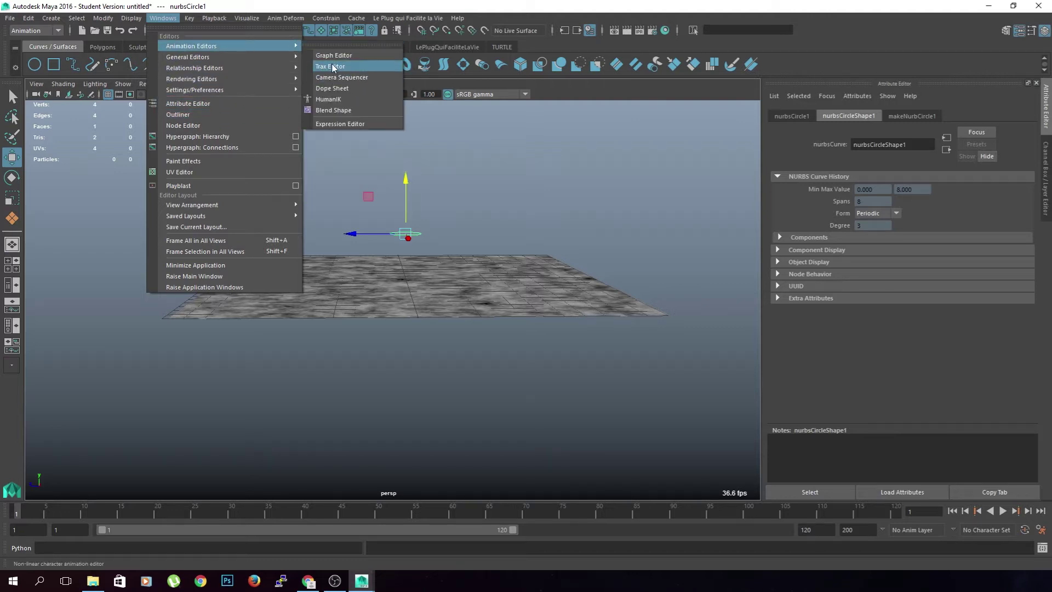
left_click(103, 18)
left_click(132, 70)
scroll(493, 155, "up", 3)
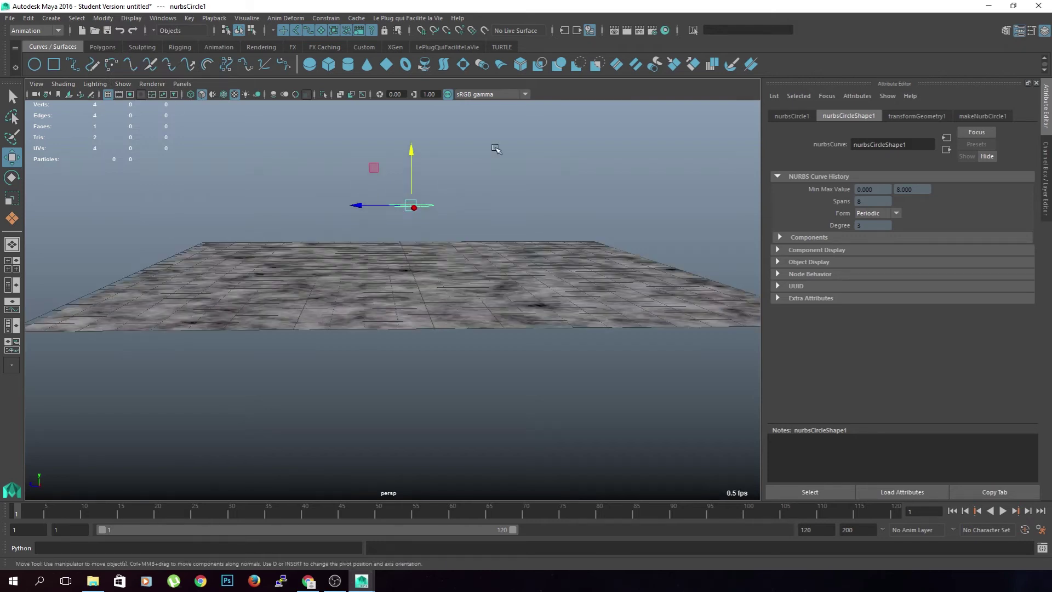
left_click_drag(493, 155, 500, 160, "alt")
left_click(521, 154)
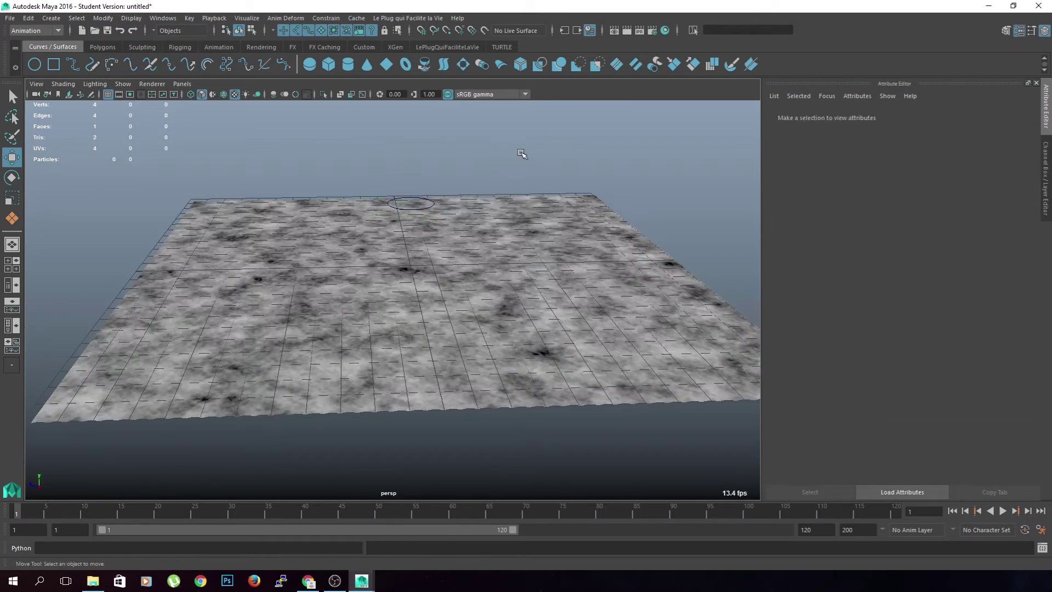
Open the Node Editor and place its window clear of the circle and most of the plane.
left_click(162, 19)
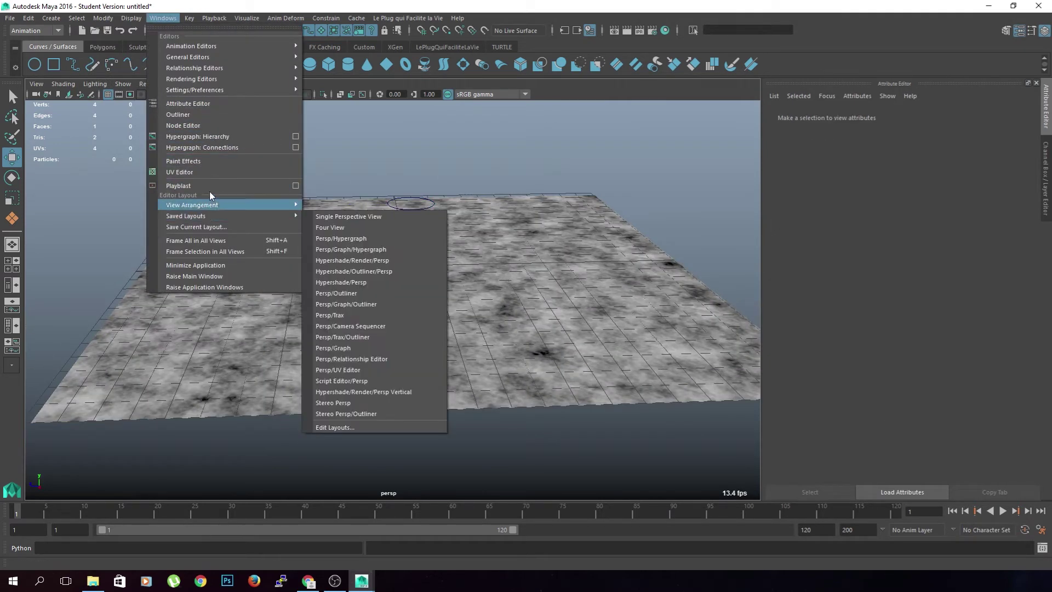
left_click(189, 114)
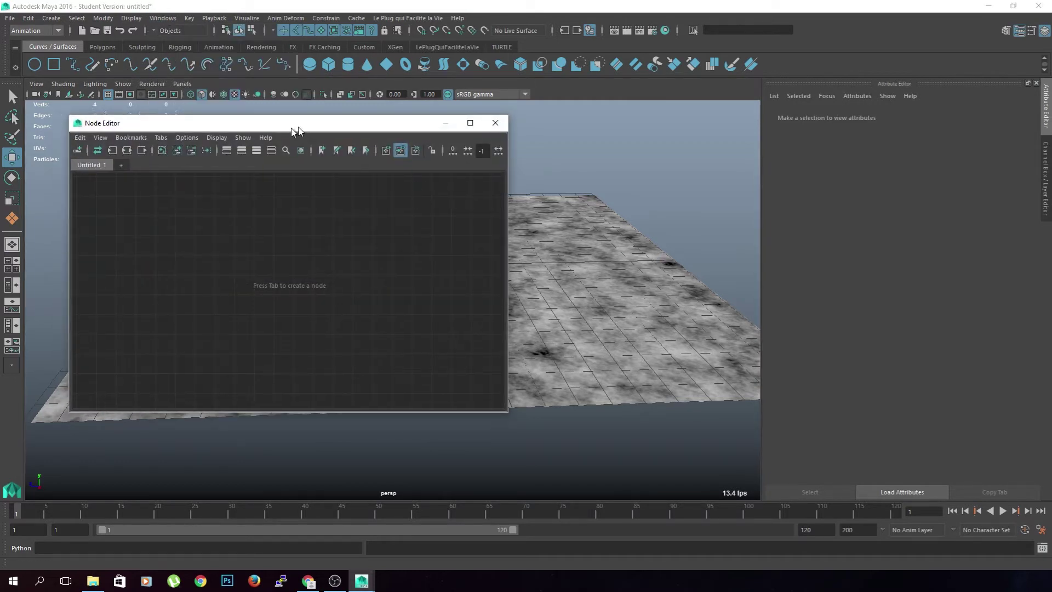
left_click_drag(283, 131, 817, 99)
Load the selected NURBS circle into the Node Editor and separate its transform and shape nodes.
left_click(398, 199)
left_click_drag(412, 171, 377, 158, "alt")
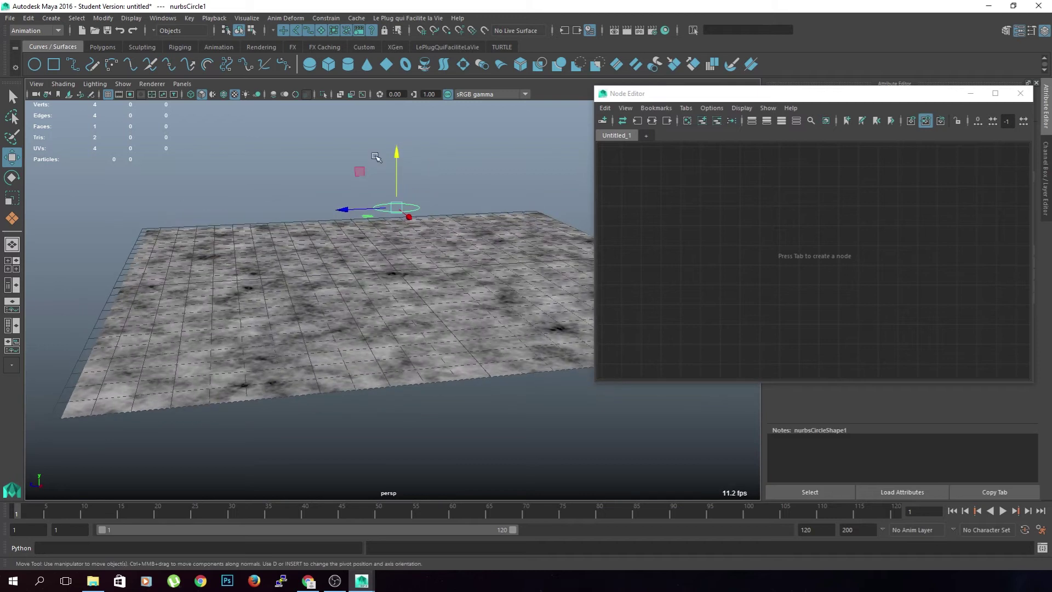
left_click(702, 121)
left_click_drag(804, 232, 693, 208)
left_click(715, 239)
left_click_drag(807, 290, 773, 263)
mouse_move(694, 199)
left_mouse_down()
mouse_move(699, 177)
mouse_move(688, 206)
left_mouse_up()
left_click_drag(755, 273, 759, 269)
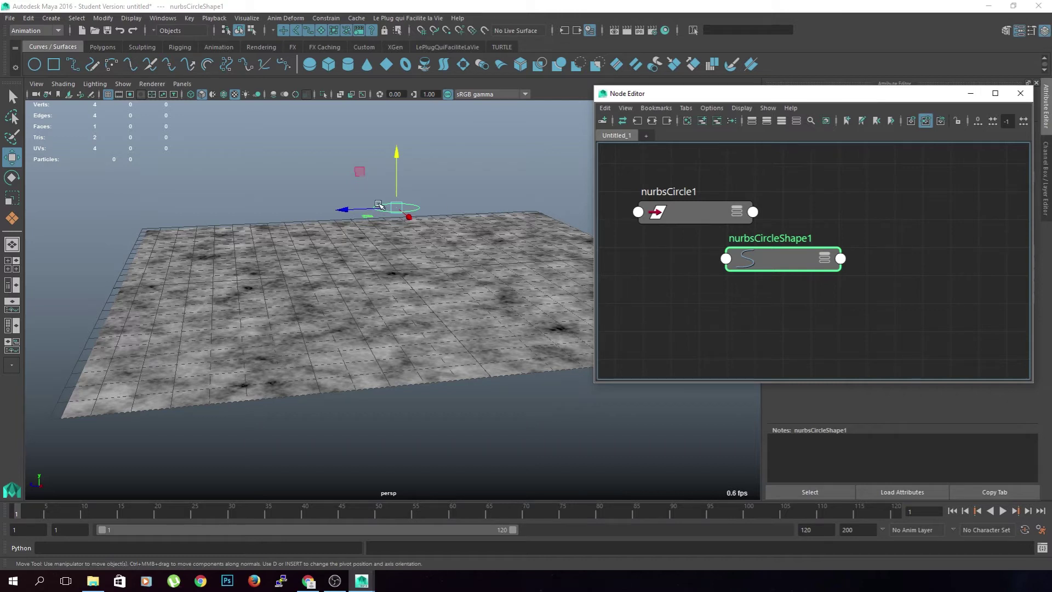
Remove the nurbsCircleShape1 node from the graph and expand all attributes of nurbsCircle1.
left_click(717, 121)
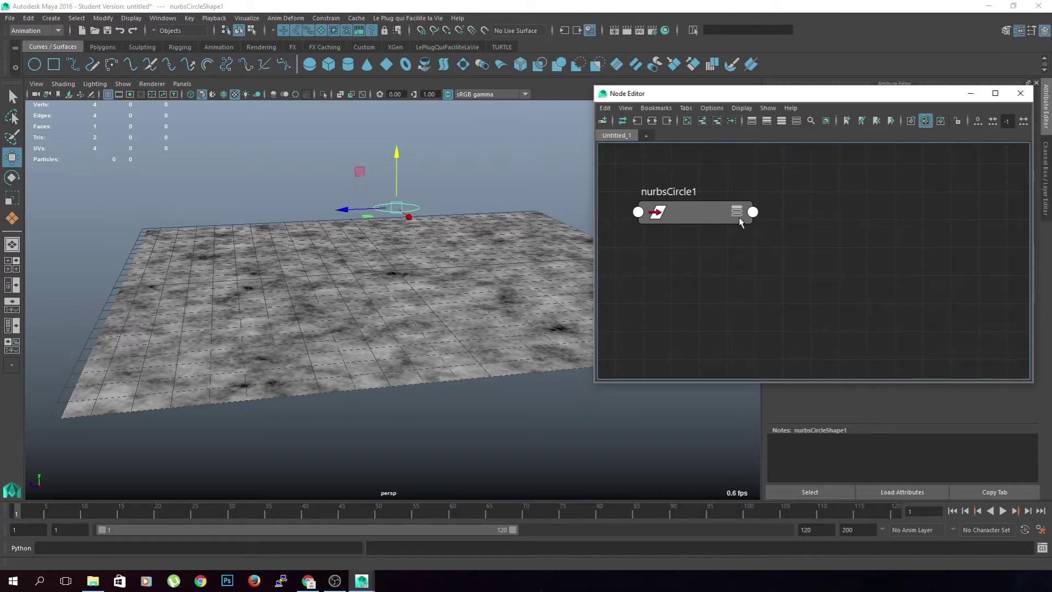
left_click(739, 218)
left_click_drag(649, 229, 888, 197)
scroll(812, 229, "down", 2)
Add the fractal1 node to the Node Editor beside nurbsCircle1 and expand all its attributes.
left_click(491, 306)
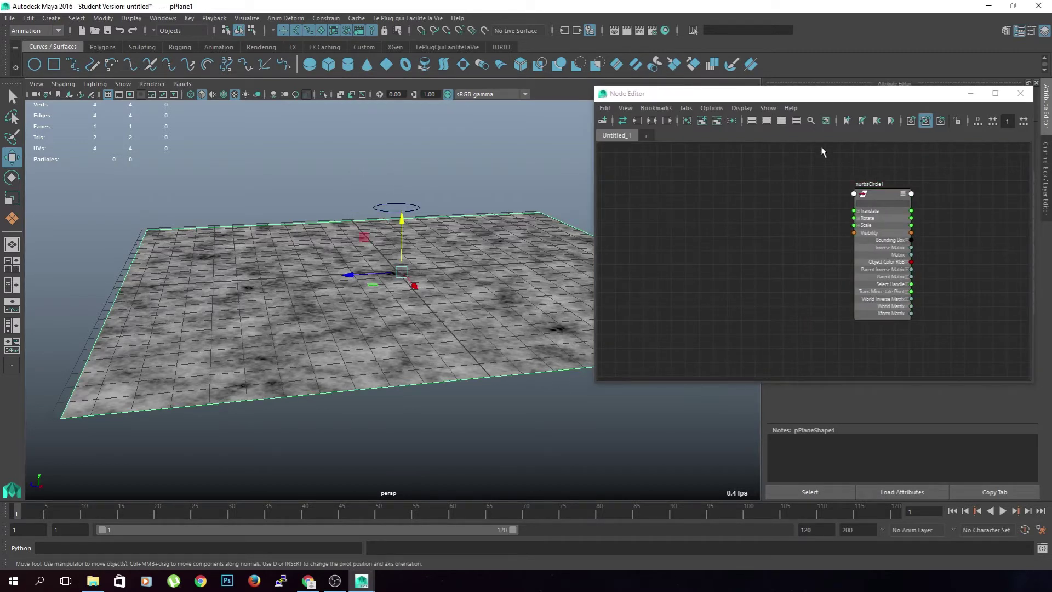
left_click(666, 30)
left_click(651, 389)
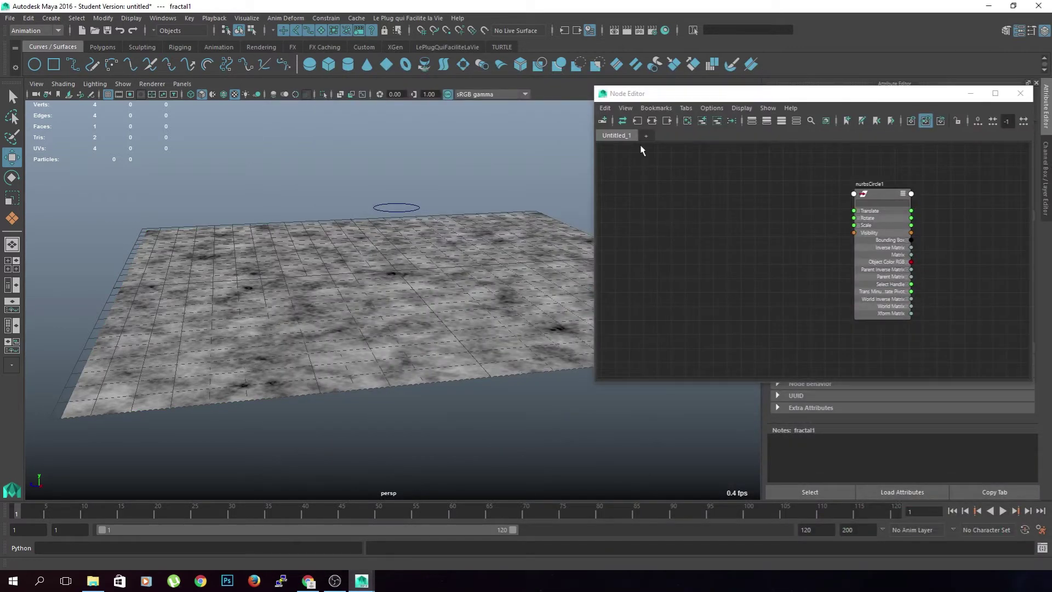
key("a")
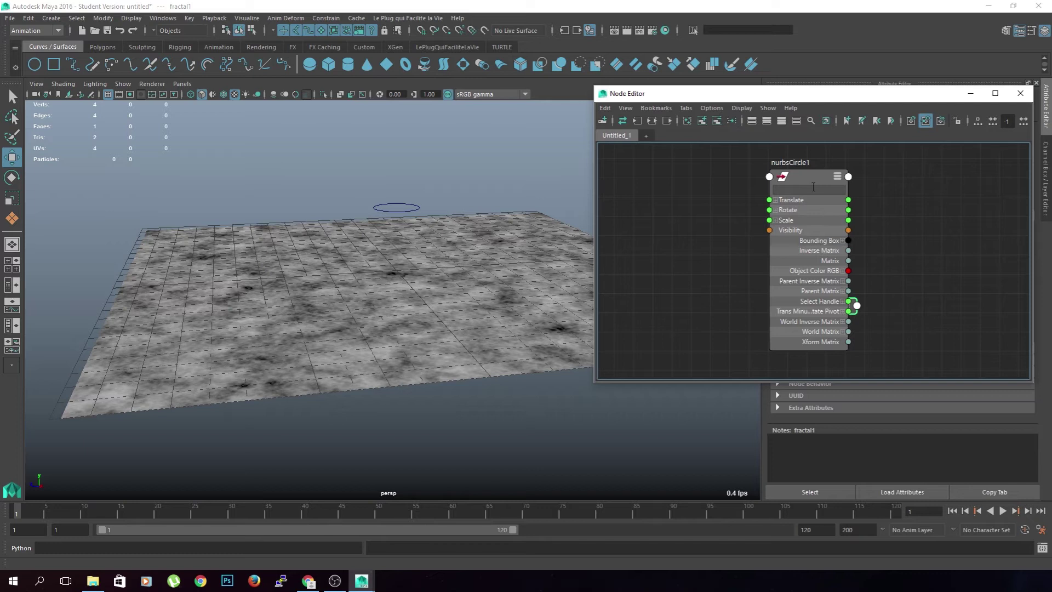
left_click_drag(817, 184, 936, 178)
left_click_drag(820, 306, 712, 180)
left_click(756, 202)
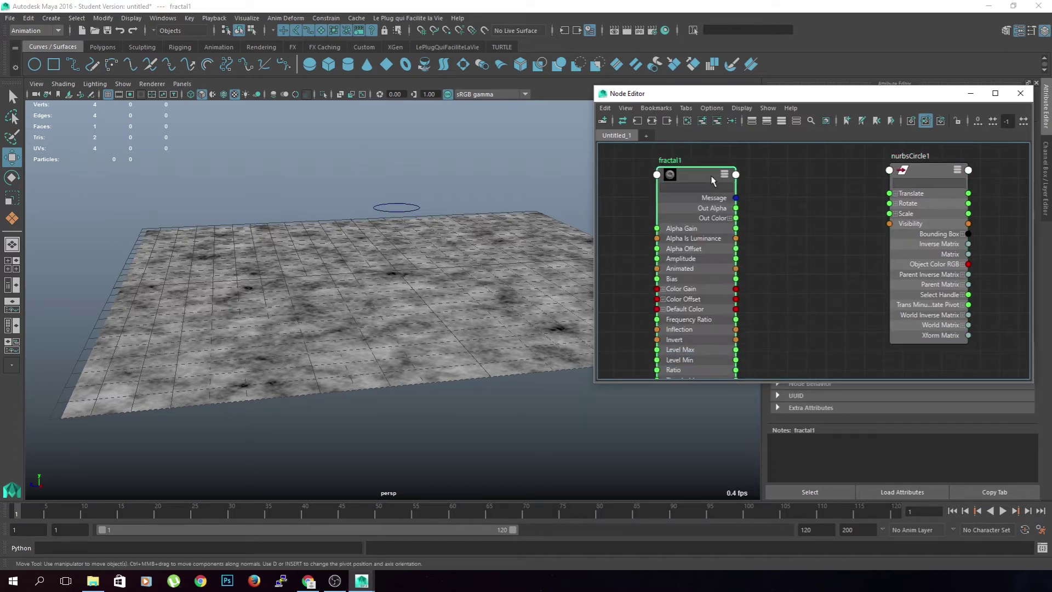
Expand nurbsCircle1's Translate into its X, Y and Z channels and place the node close to fractal1.
middle_click_drag(753, 308, 751, 240, "alt")
left_click_drag(734, 322, 798, 256)
middle_click_drag(798, 249, 782, 293, "alt")
left_click(878, 172)
scroll(702, 249, "down", 2)
scroll(797, 249, "up", 2)
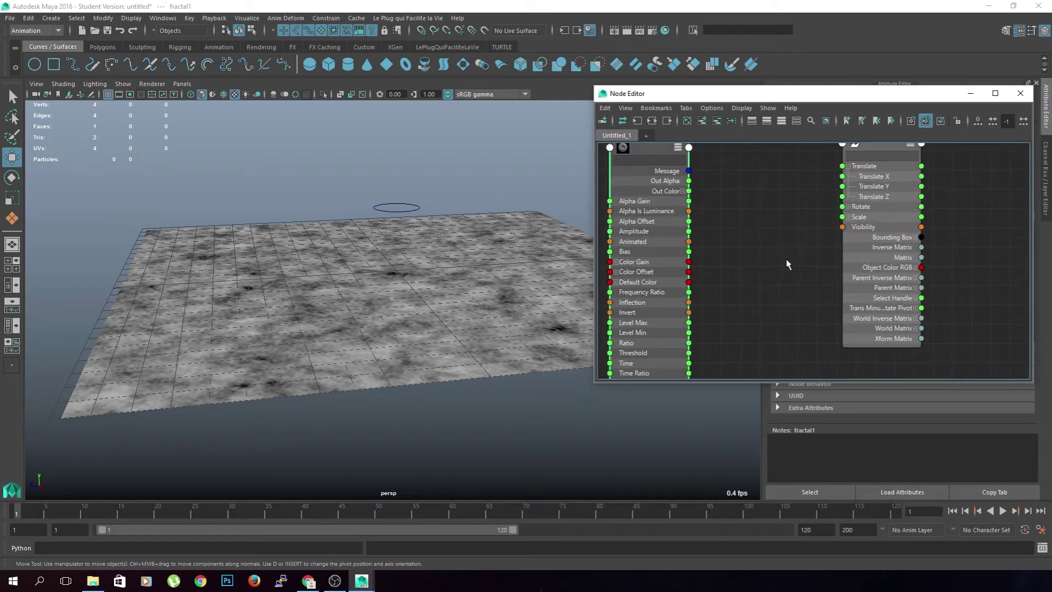
scroll(830, 230, "down", 2)
left_click_drag(867, 176, 832, 179)
Try driving the circle's Translate X from the fractal's Time, and delete that connection again.
left_click_drag(732, 322, 805, 193)
left_click_drag(382, 205, 483, 275)
key("ctrl+z")
left_click(768, 248)
key("Delete")
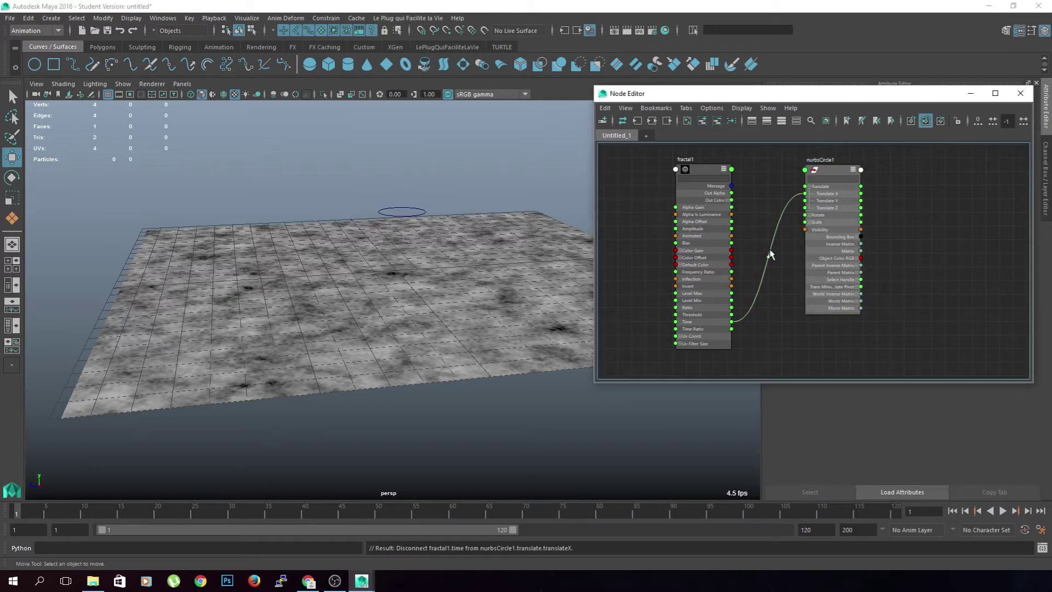
Rearrange the fractal1 and nurbsCircle1 nodes, connect the circle's Translate Z to the fractal's Time, and move the circle along Z to test it.
left_click_drag(695, 170, 919, 166)
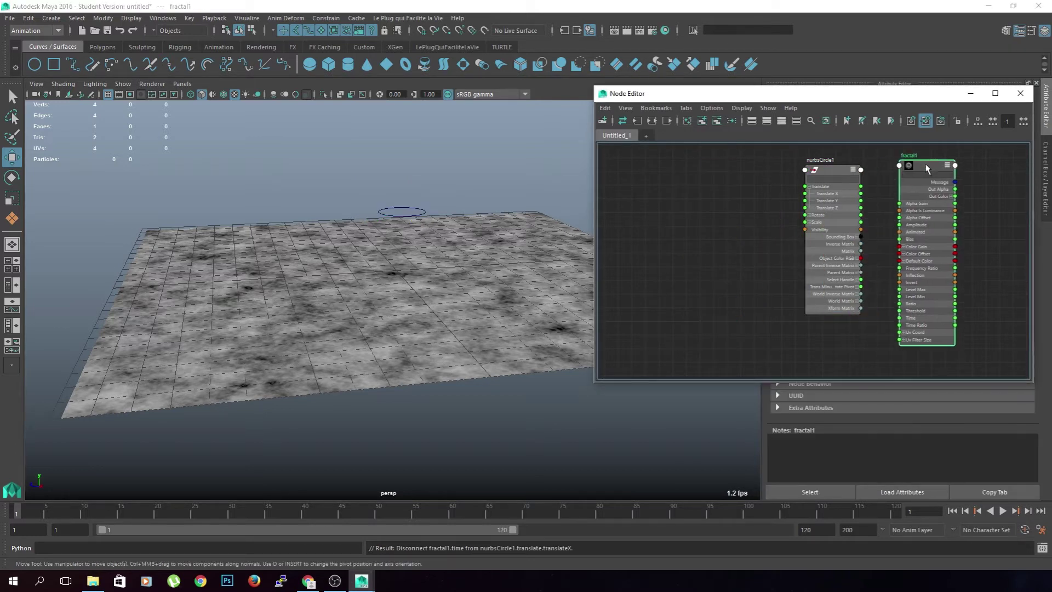
left_click_drag(842, 174, 772, 178)
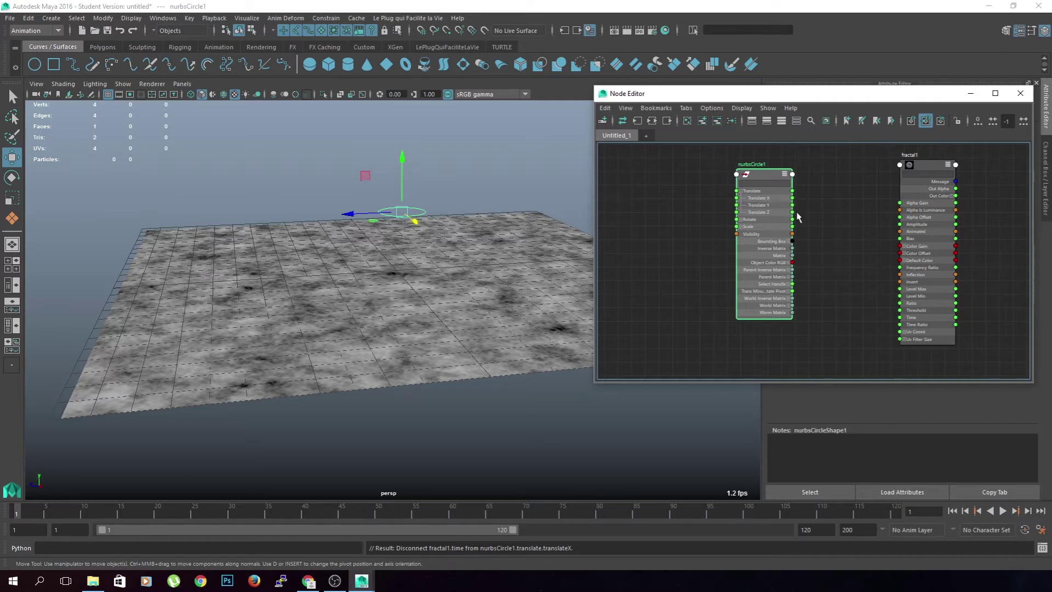
left_click_drag(792, 213, 900, 318)
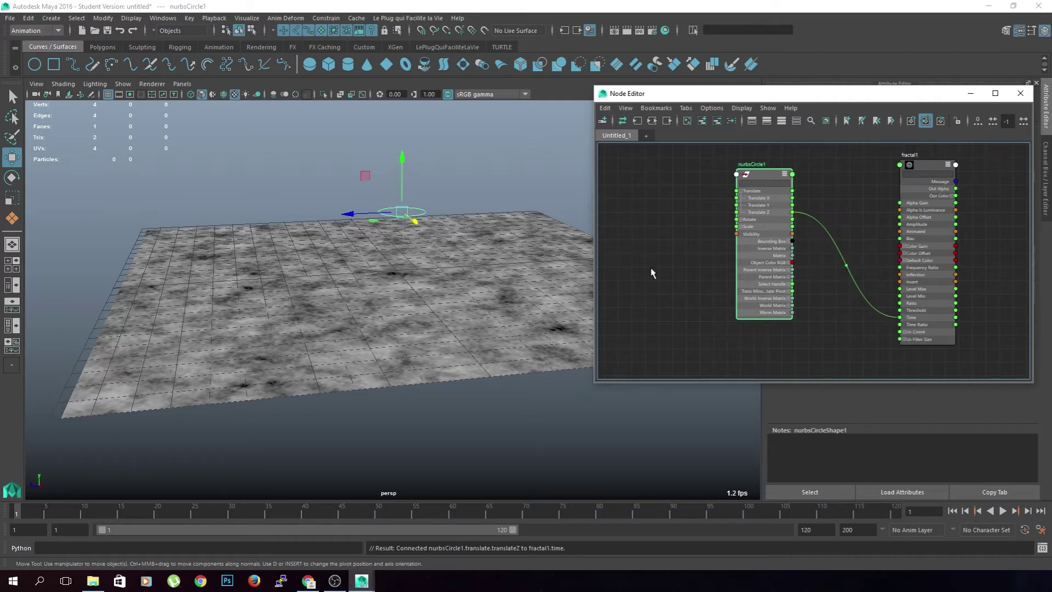
left_click_drag(349, 213, 408, 216)
middle_click_drag(442, 360, 439, 418)
Delete the NURBS circle controller, close the Node Editor and select the textured plane.
key("Delete")
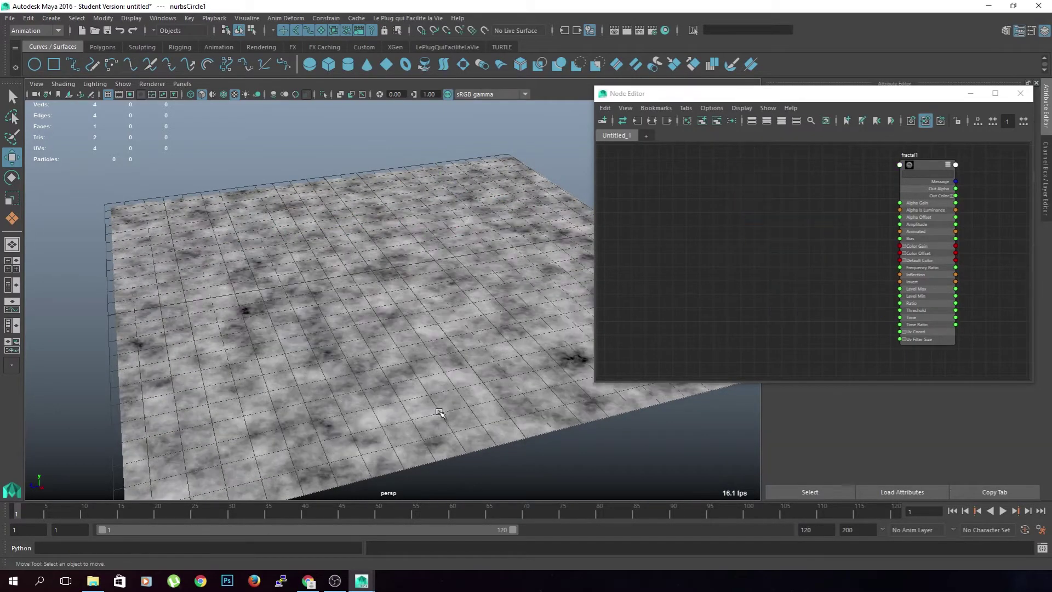
left_click(1021, 93)
left_click(455, 286)
left_click_drag(455, 285, 689, 203, "alt")
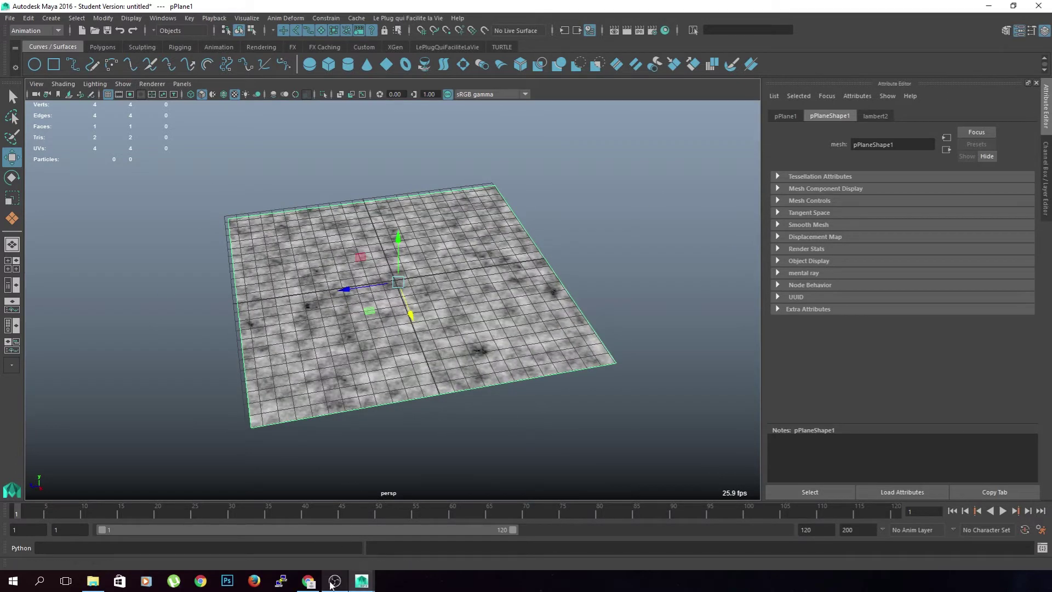
Delete the fractal1 and place2dTexture1 nodes in Hypershade and connect cameraShape1.1.png's Out Color to lambert2's Color.
mouse_move(373, 583)
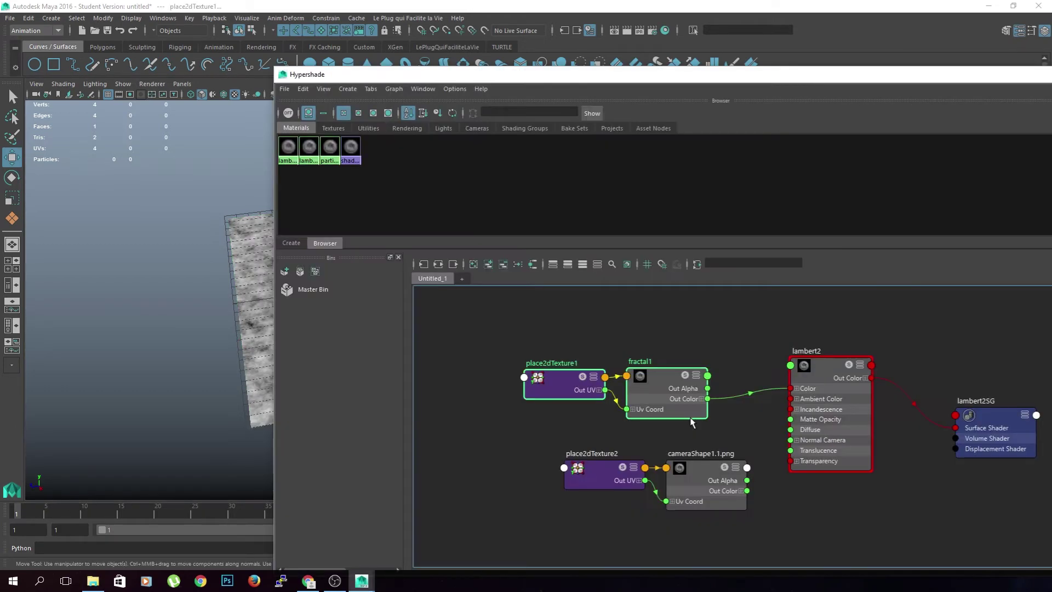
key("Delete")
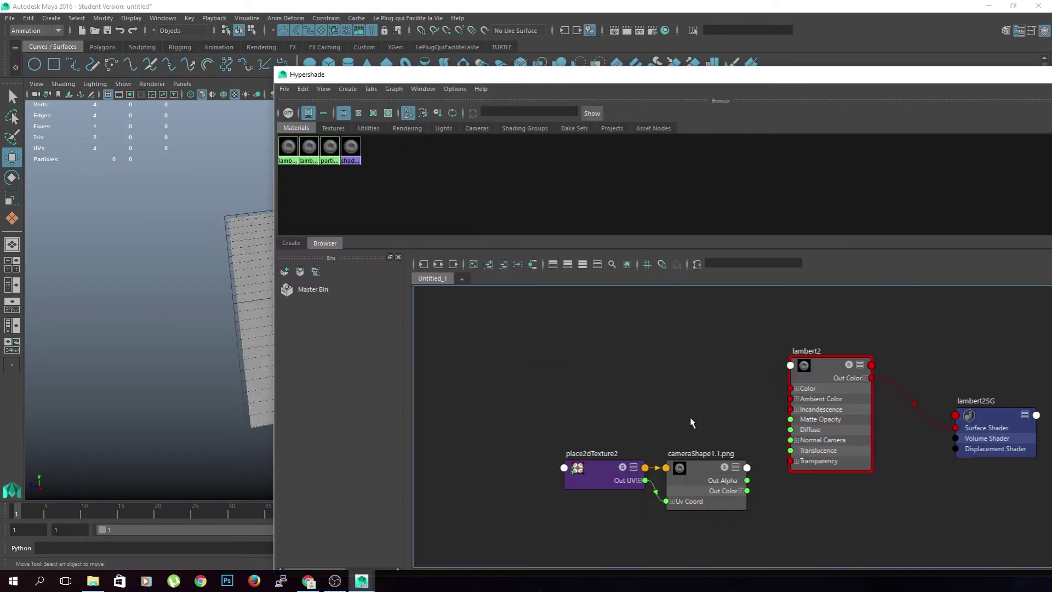
left_click_drag(746, 492, 793, 392)
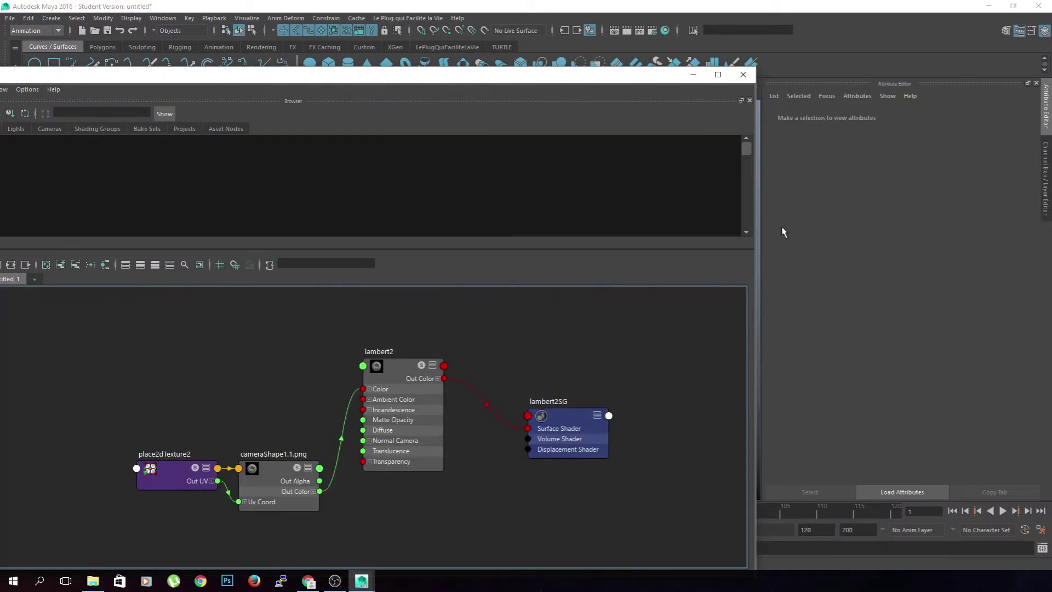
left_click_drag(764, 228, 351, 241)
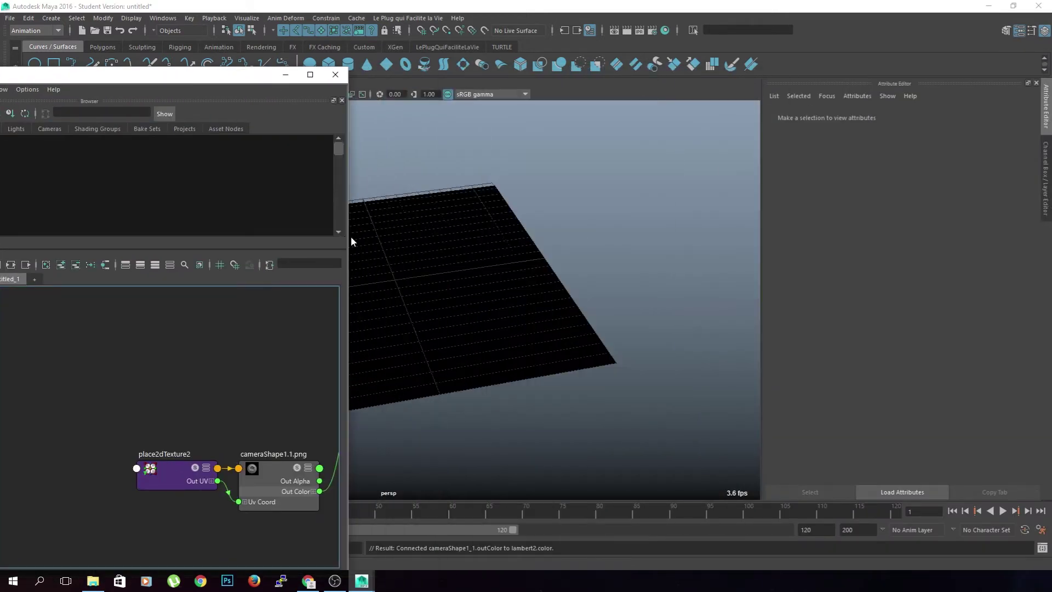
left_click_drag(186, 75, 110, 41)
Enable Use Image Sequence on the cameraShape1.1.png file texture and clear Hypershade from the viewport.
left_click(209, 442)
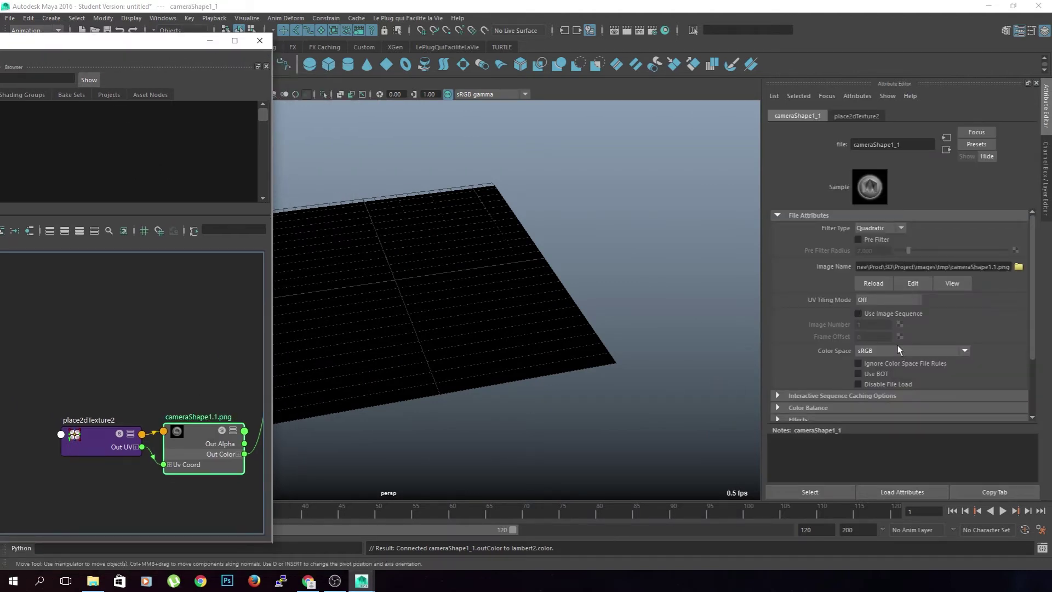
left_click(875, 315)
left_click_drag(417, 349, 508, 331, "alt")
left_click(147, 44)
left_click_drag(28, 48, 0, 50)
Scrub the timeline back and forth to preview the image sequence playing on the plane.
left_click_drag(31, 511, 298, 518)
left_click_drag(285, 412, 414, 438, "alt")
left_click_drag(222, 509, 441, 425)
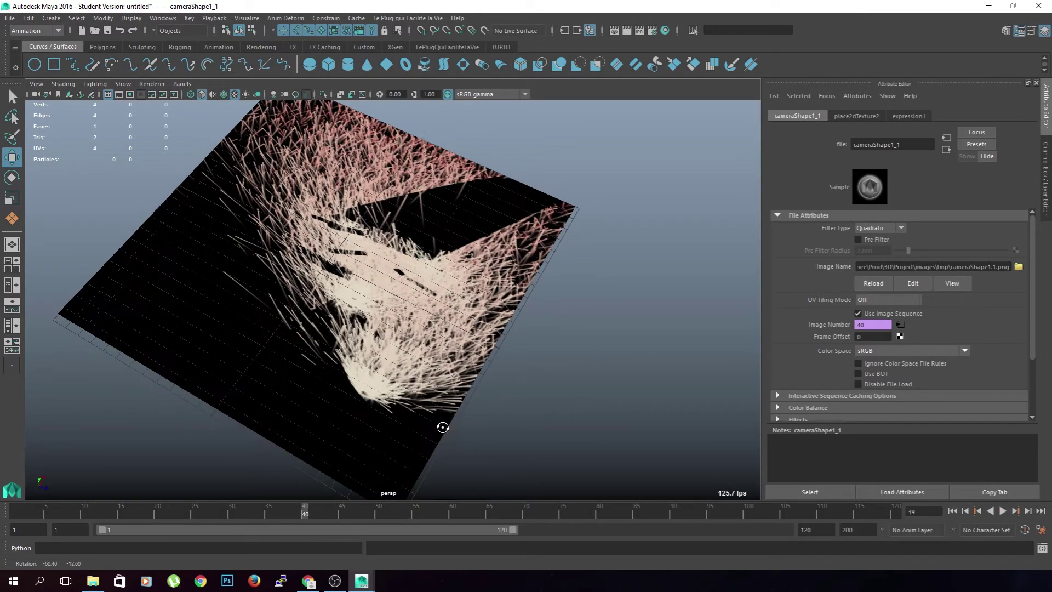
left_click_drag(331, 509, 116, 507)
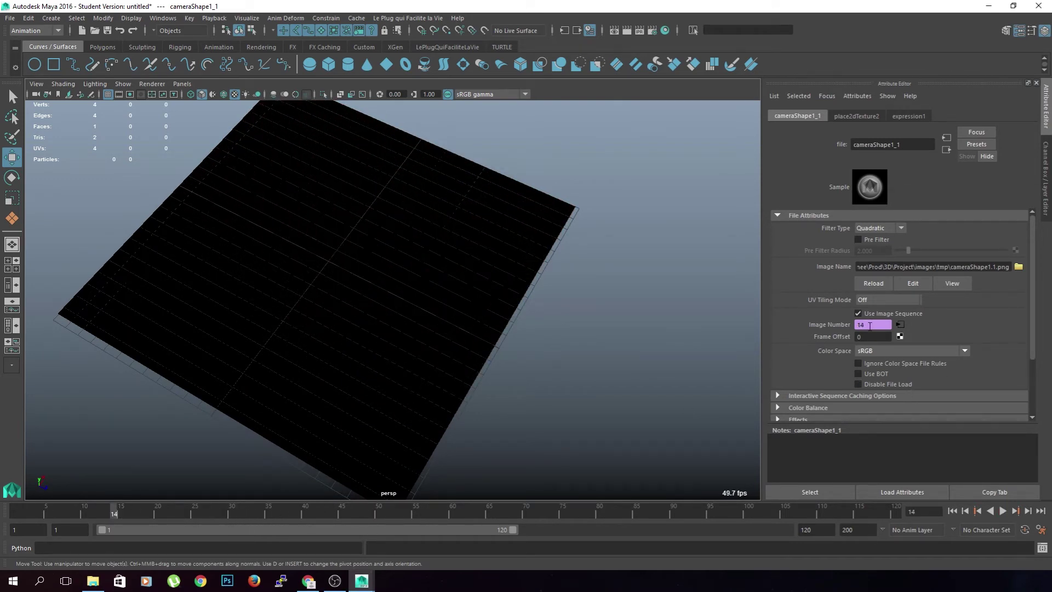
Delete the expression driving the file texture's Image Number and scrub the timeline back to frame 3 to test it.
right_click(870, 326)
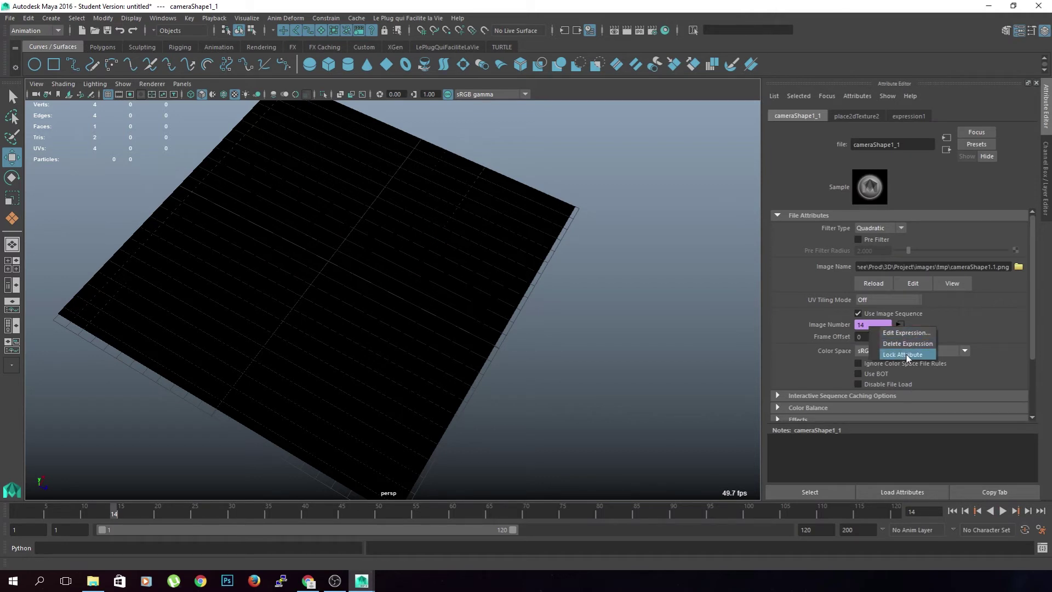
left_click(909, 343)
left_click_drag(376, 359, 414, 350, "alt")
left_click_drag(105, 512, 31, 511)
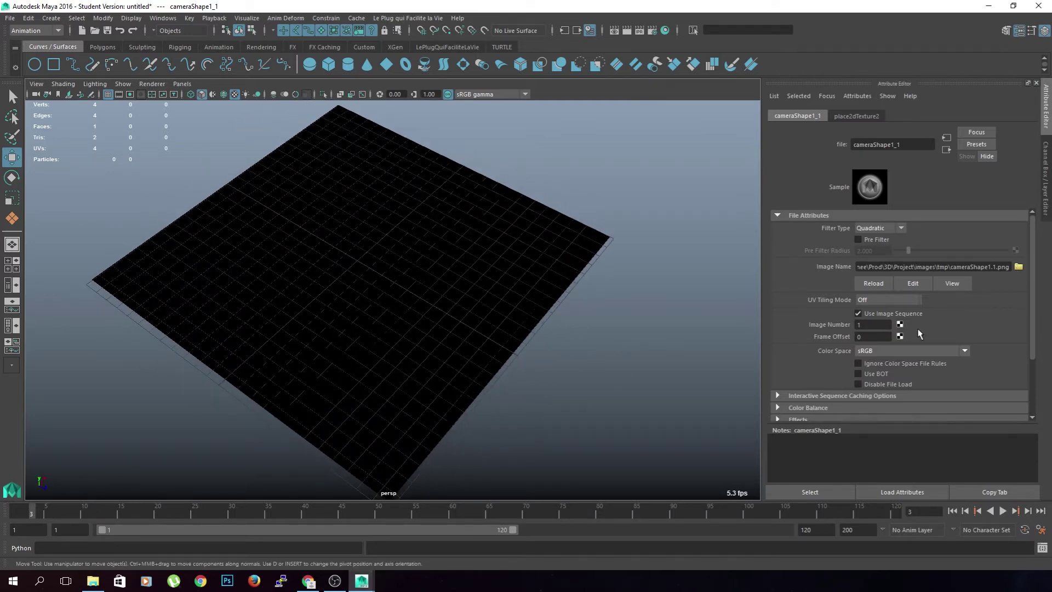
Create a new NURBS circle as controller over the far part of the plane and freeze its transformations.
middle_click_drag(487, 200, 551, 217, "alt")
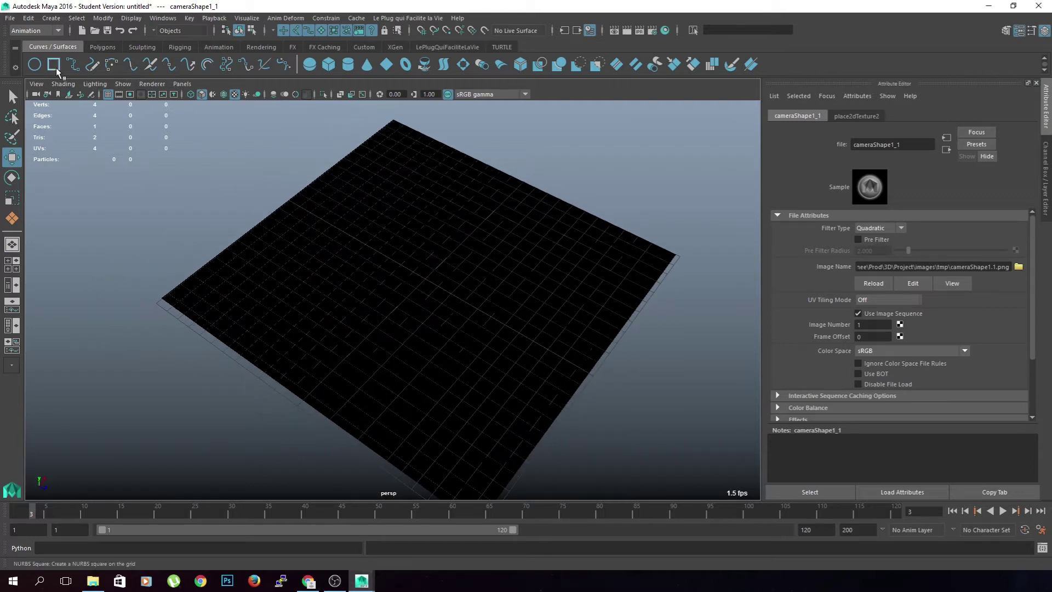
left_click(34, 64)
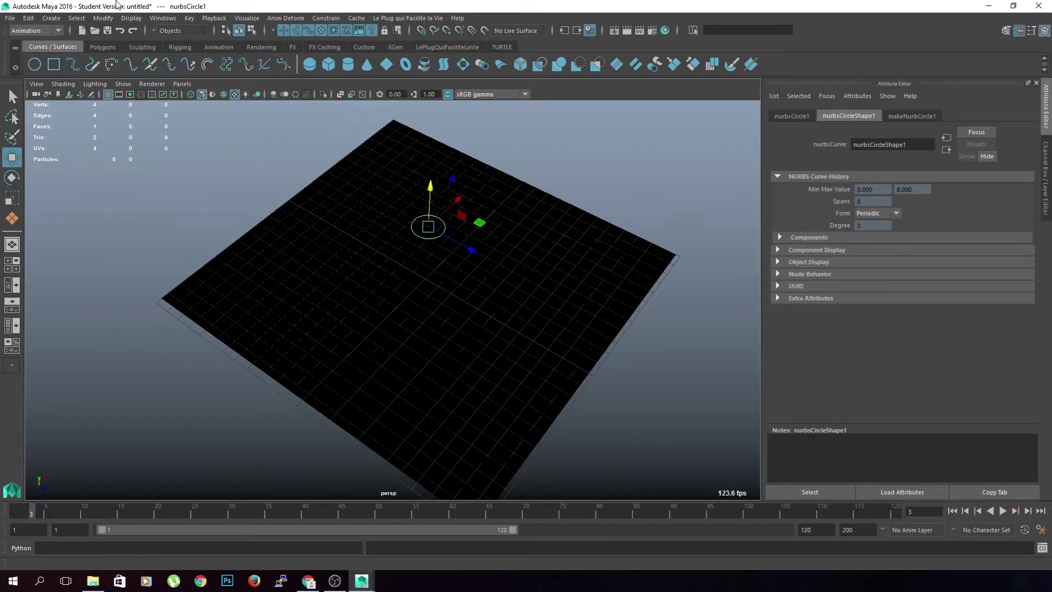
left_click(103, 18)
left_click(145, 69)
left_click_drag(484, 272, 462, 234, "alt")
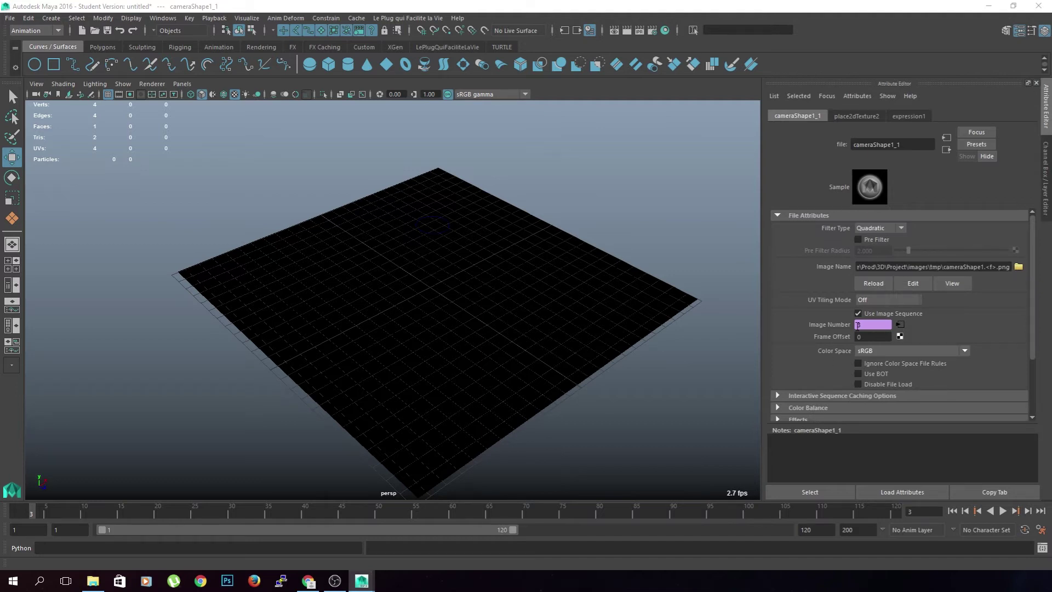
Open the expression driving the file texture's Image Number and copy the controller's transform name, nurbsCircle1.
left_click(441, 234)
scroll(470, 307, "up", 5)
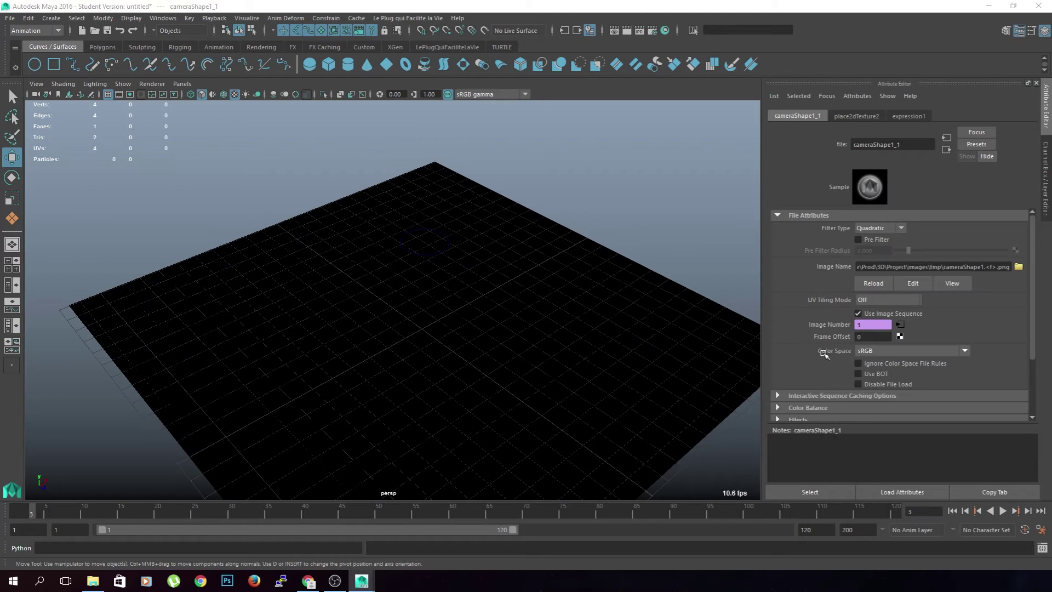
right_click(866, 325)
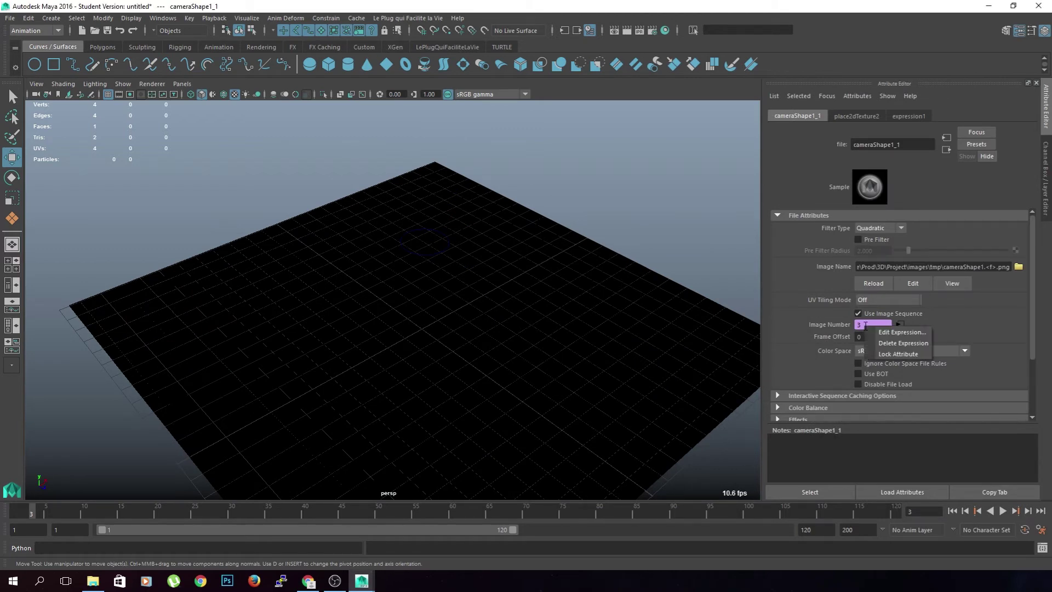
left_click(901, 332)
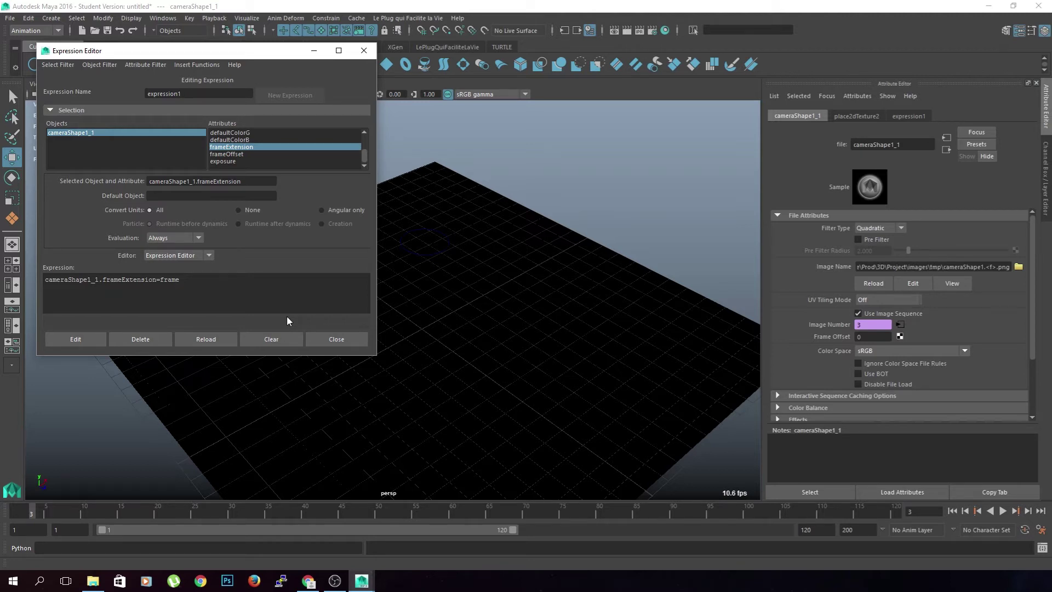
left_click(434, 253)
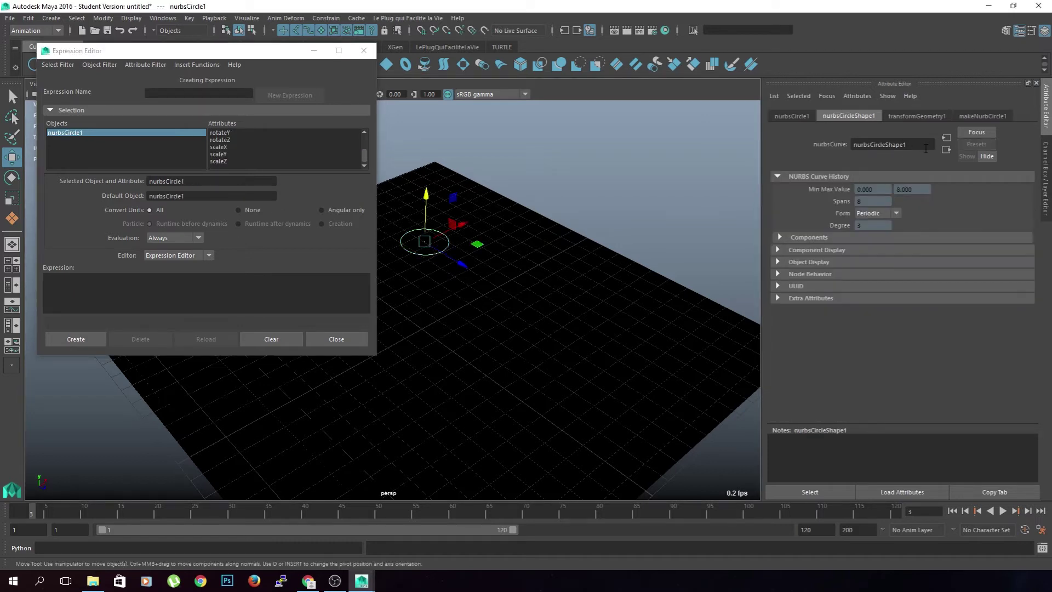
left_click(791, 116)
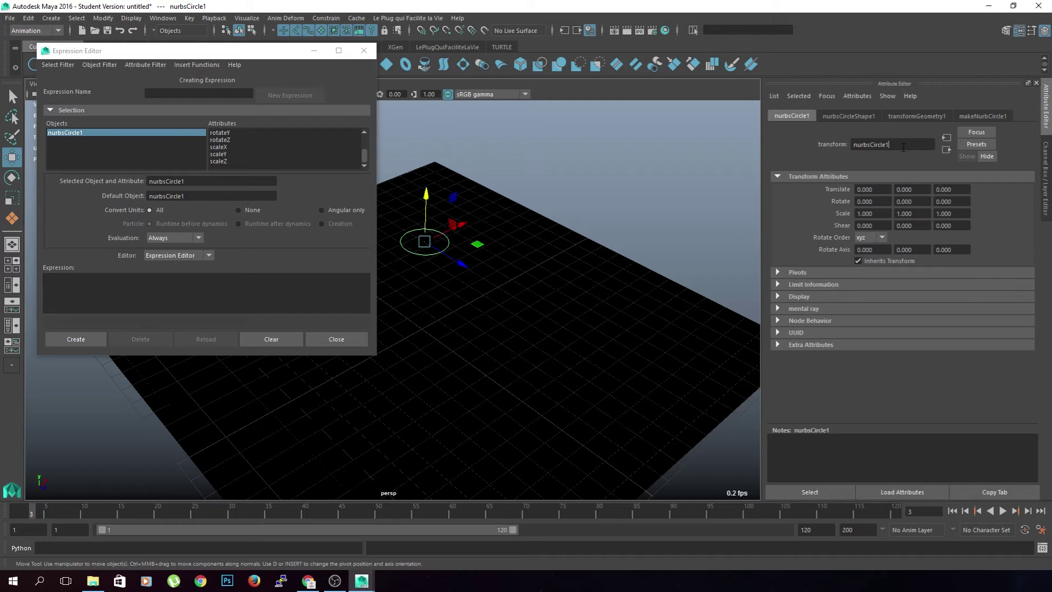
double_click(872, 145)
key("ctrl+c")
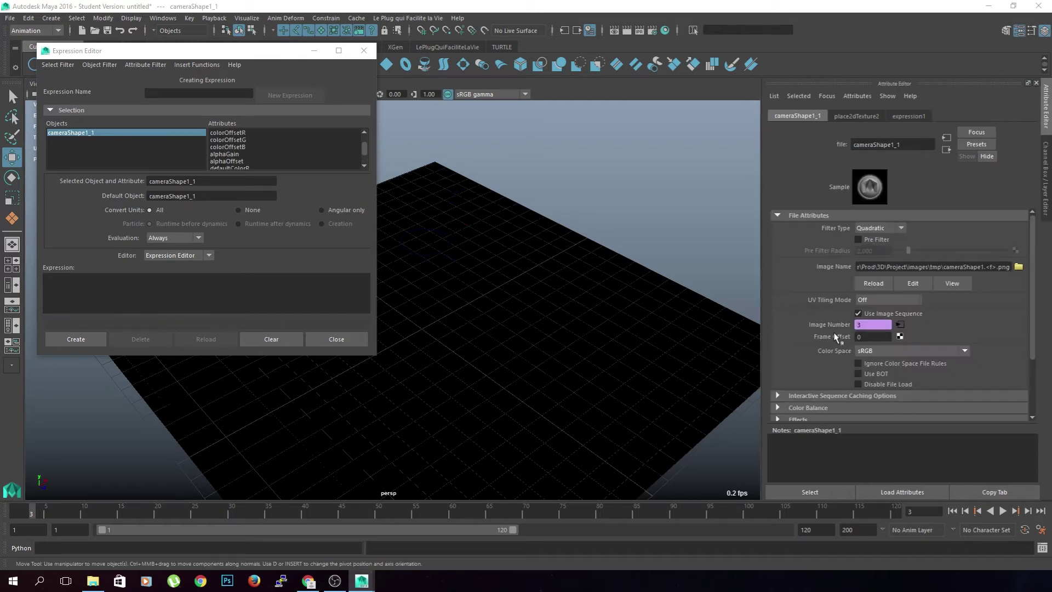
Change the Image Number expression to cameraShape1_1.frameExtension=nurbsCircle1.translateZ; and apply it.
right_click(865, 325)
left_click(894, 330)
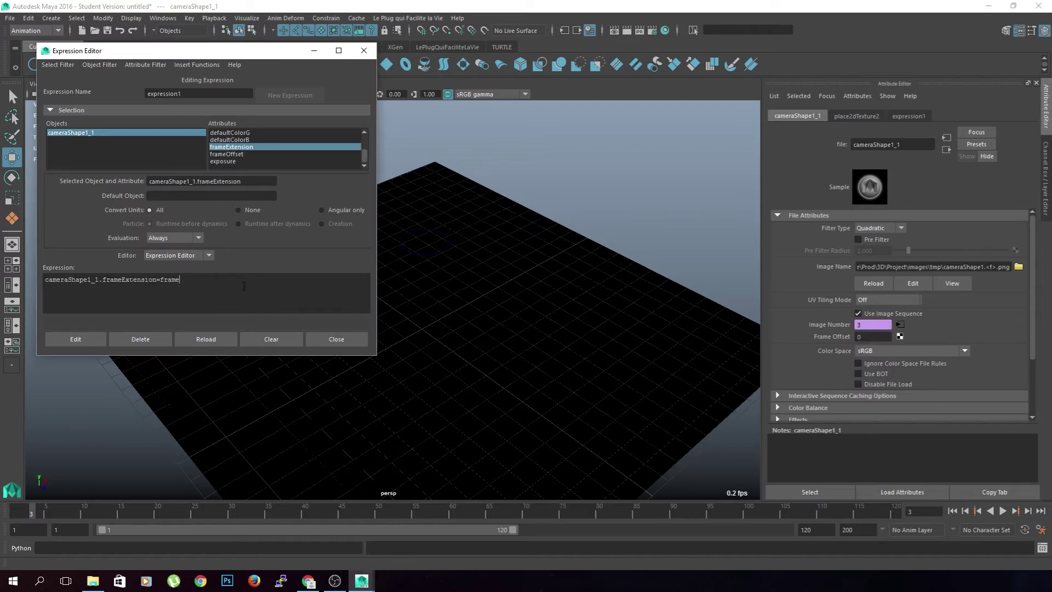
left_click_drag(180, 280, 165, 282)
key("ctrl+v")
left_click(54, 338)
Slide the NURBS circle along Z to about 2.32 to test how it drives the image sequence.
left_click(437, 254)
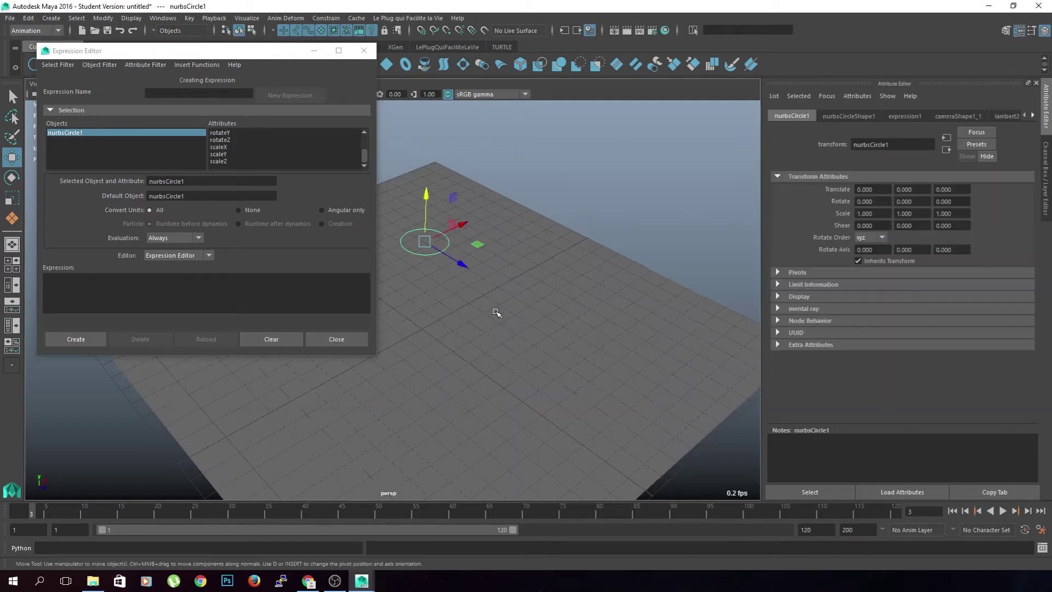
left_click_drag(464, 265, 500, 360)
left_click_drag(606, 277, 535, 408)
scroll(484, 356, "down", 5)
scroll(535, 408, "down", 3)
left_click_drag(518, 296, 464, 324)
scroll(526, 350, "up", 5)
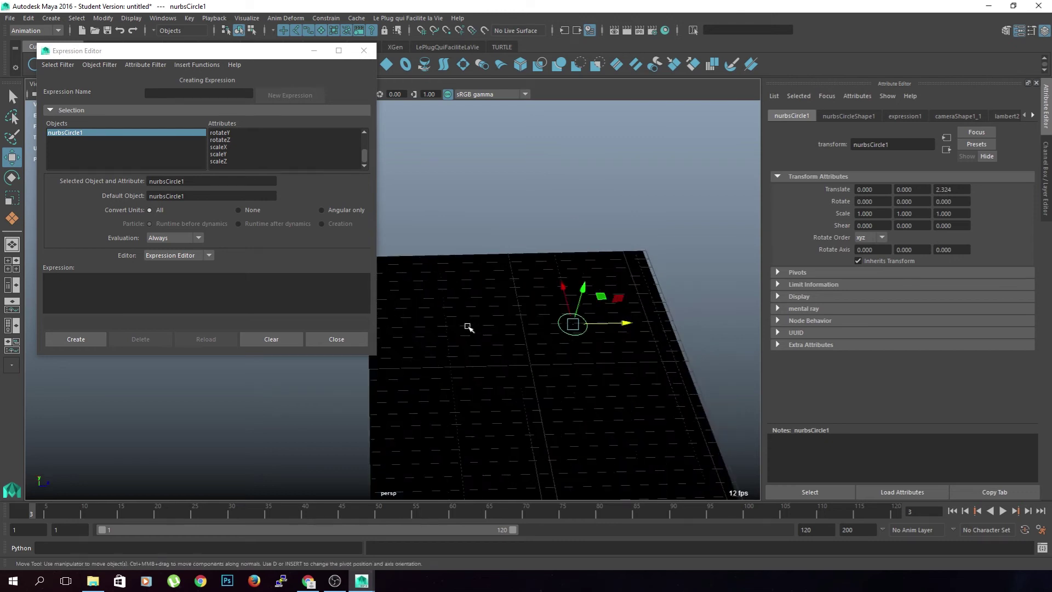
List the expressions by name in the Expression Editor and rename expression1 to expression_seqImage.
left_click(58, 64)
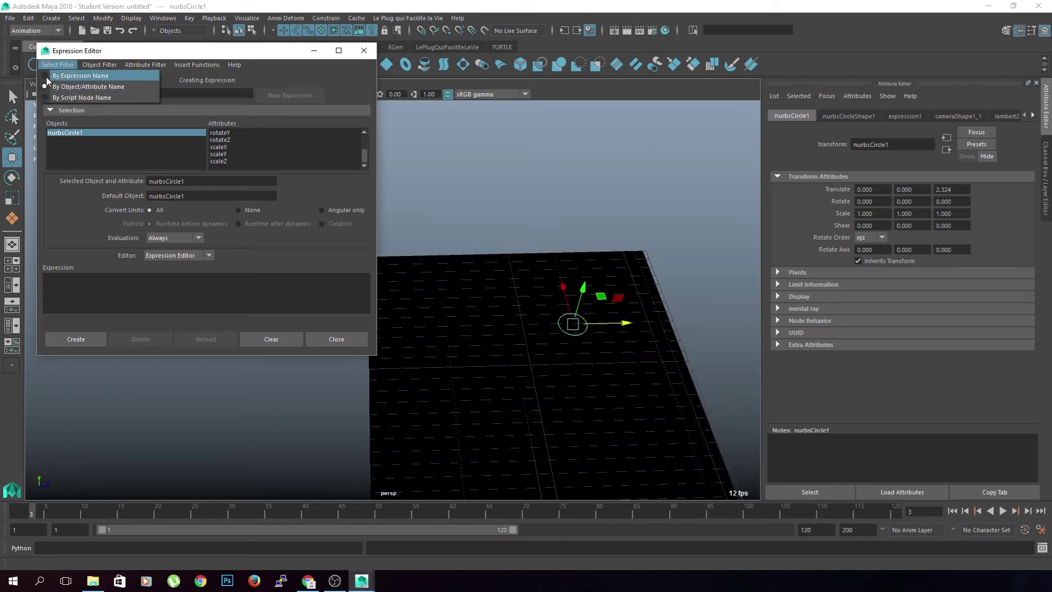
left_click(74, 75)
left_click(48, 133)
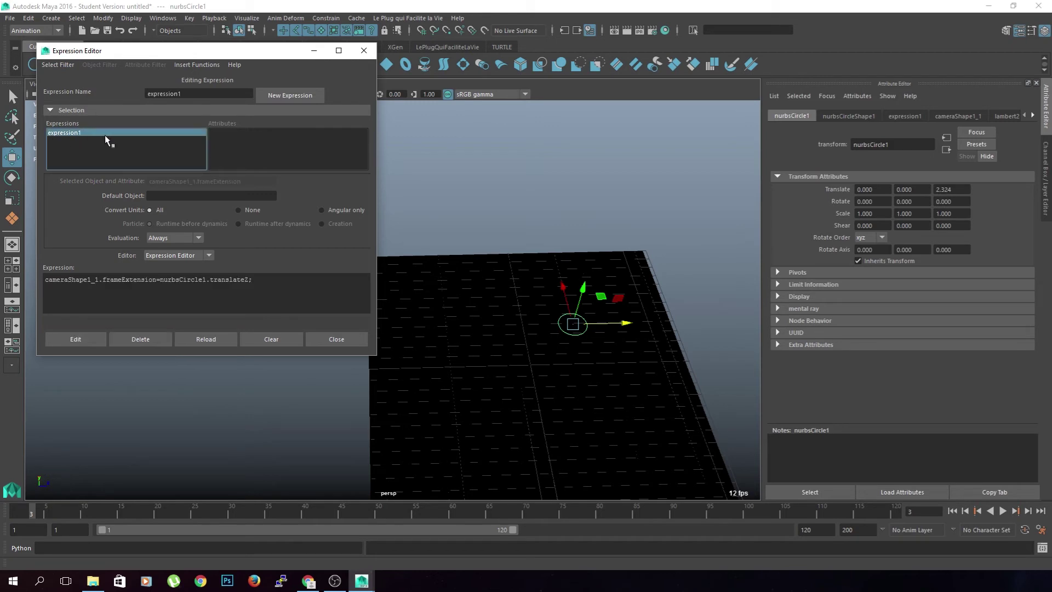
left_click_drag(189, 94, 80, 87)
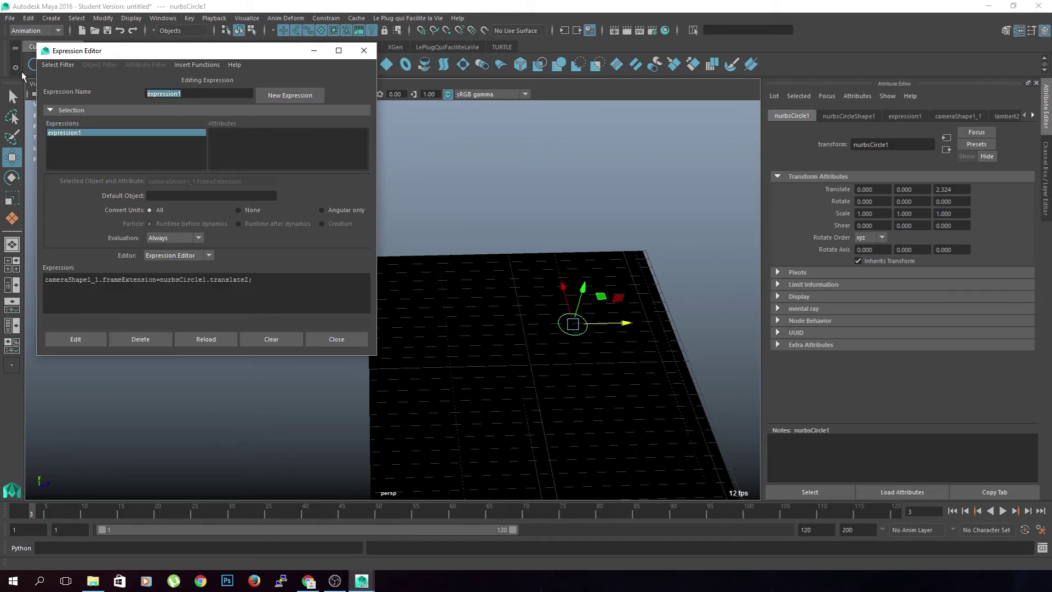
type("expression_seqImage")
key("Return")
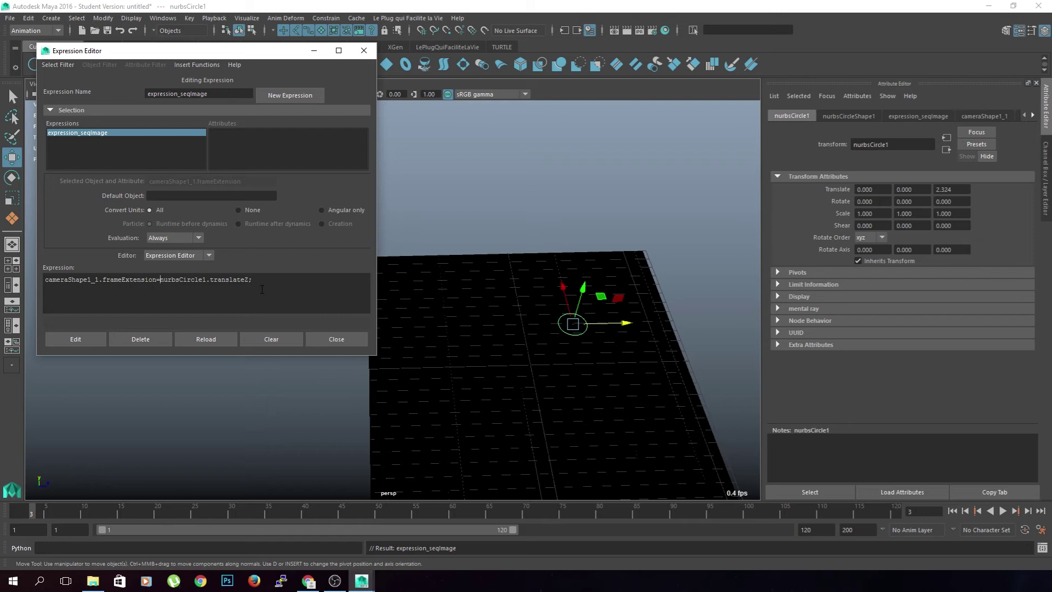
Multiply nurbsCircle1.translateZ by 10 in the expression, apply it, and slide the circle along Z to about 4.45.
type("10*")
left_click(61, 341)
left_click_drag(619, 324, 482, 353)
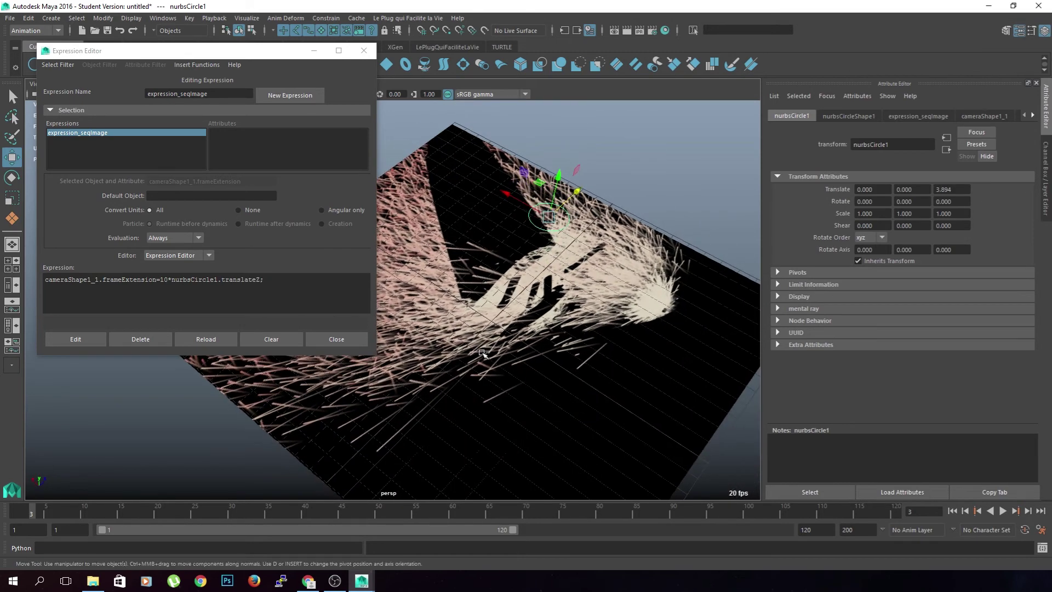
left_click_drag(545, 333, 400, 296, "alt")
mouse_move(528, 331)
middle_mouse_down()
mouse_move(529, 258)
mouse_move(630, 266)
mouse_move(482, 286)
mouse_move(551, 285)
mouse_move(578, 315)
mouse_move(564, 322)
mouse_move(580, 317)
mouse_move(510, 327)
mouse_move(542, 336)
middle_mouse_up()
left_click(366, 50)
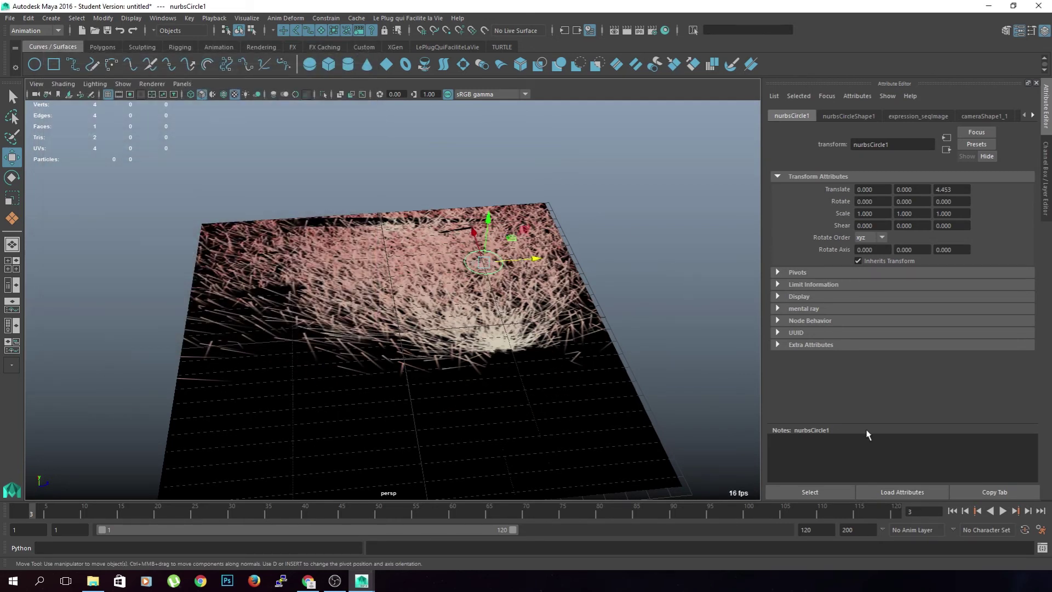
Examine the Rendering category of the Preferences, including the mental ray optimized texture options.
left_click(1041, 529)
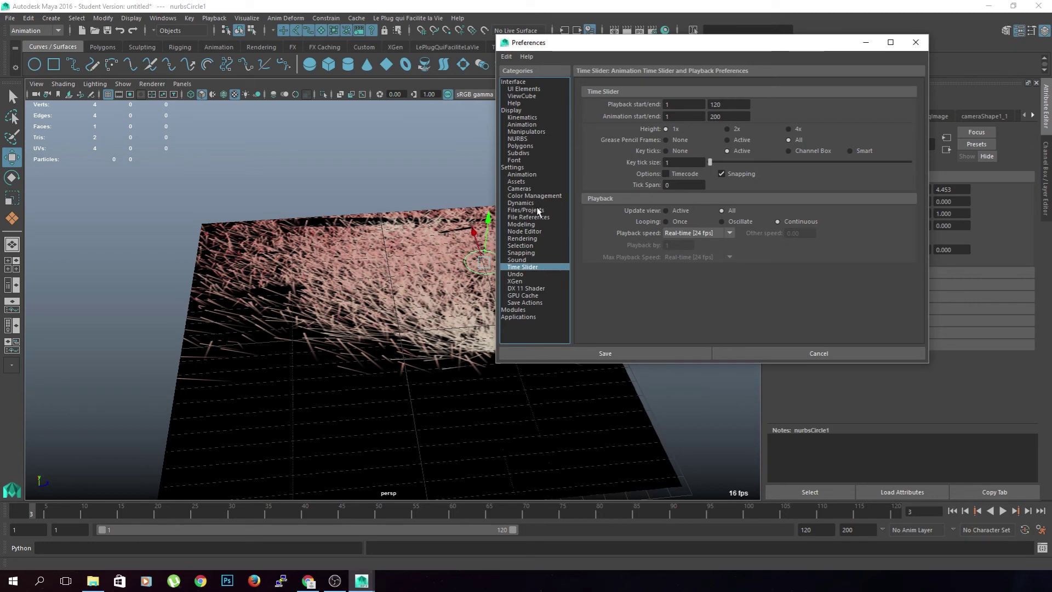
left_click(522, 238)
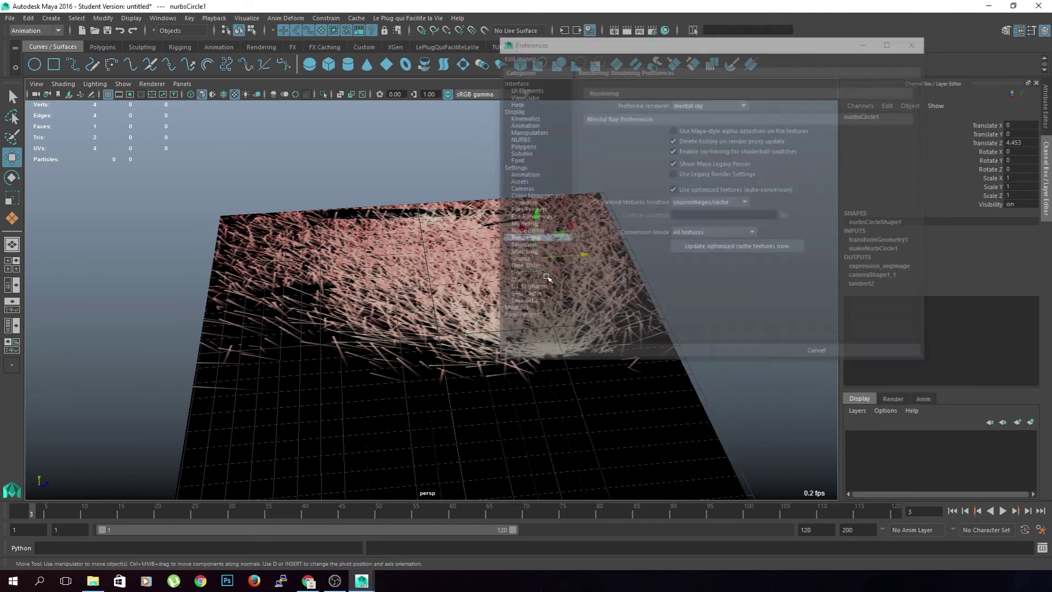
Slide the NURBS circle along Z to about 3.59 to play the image sequence on the plane.
left_click_drag(546, 278, 498, 277, "alt")
left_click_drag(547, 253, 553, 280)
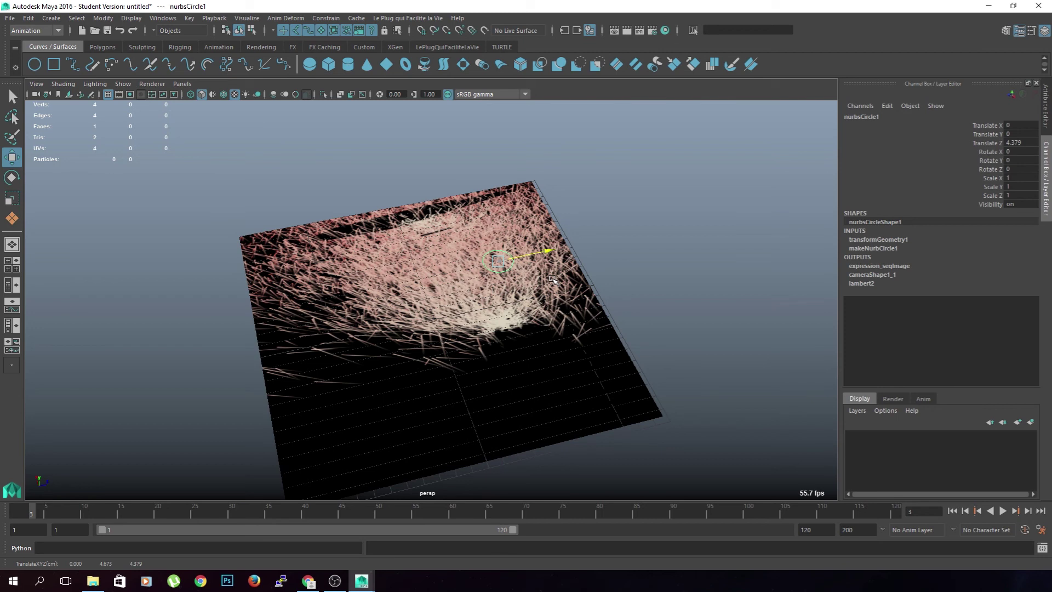
left_click_drag(553, 279, 547, 308)
left_click_drag(636, 310, 475, 316, "alt")
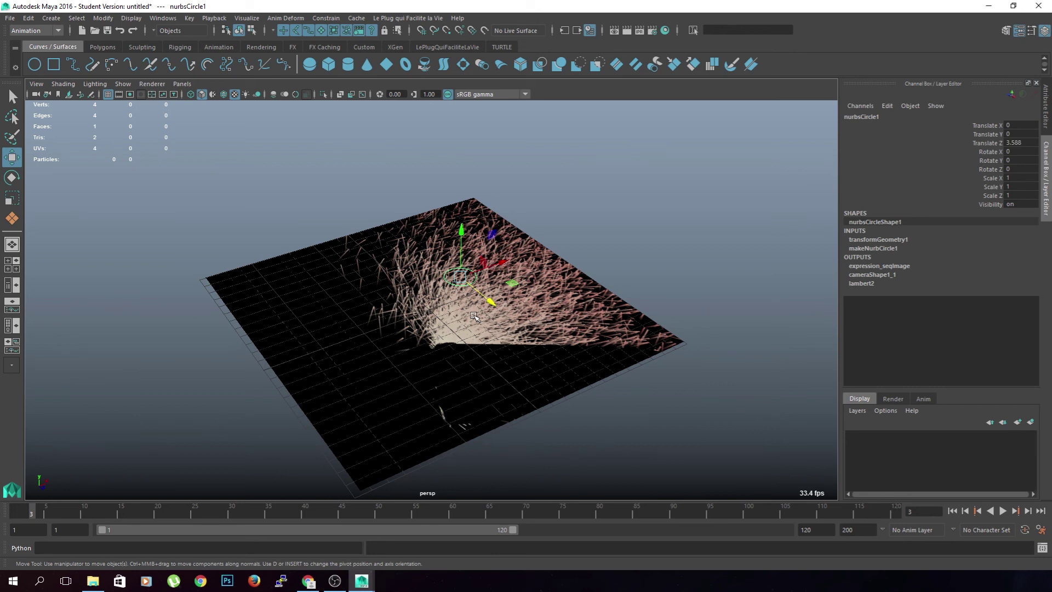
mouse_move(517, 313)
left_mouse_down("alt")
mouse_move(482, 317)
mouse_move(500, 317)
left_mouse_up("alt")
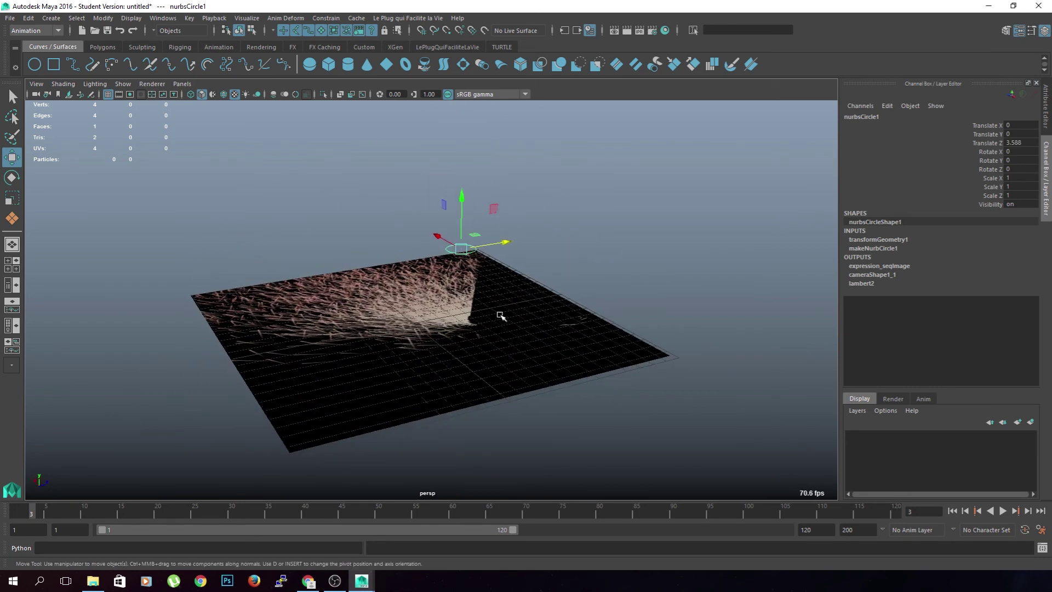
middle_click_drag(501, 316, 503, 345, "alt")
left_click_drag(504, 345, 597, 375, "alt")
middle_click_drag(597, 375, 621, 364, "alt")
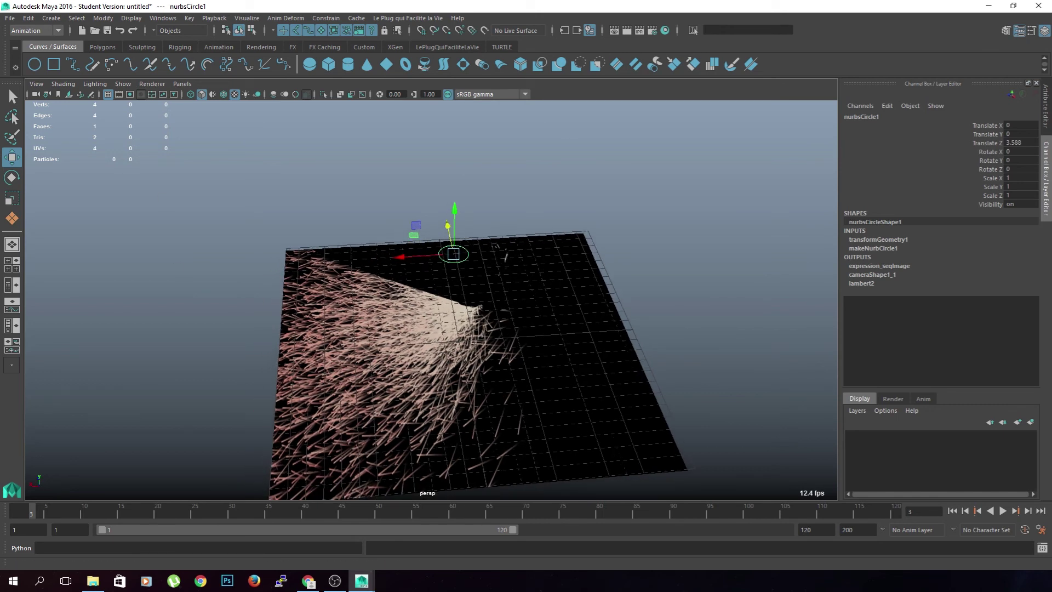
left_click(339, 585)
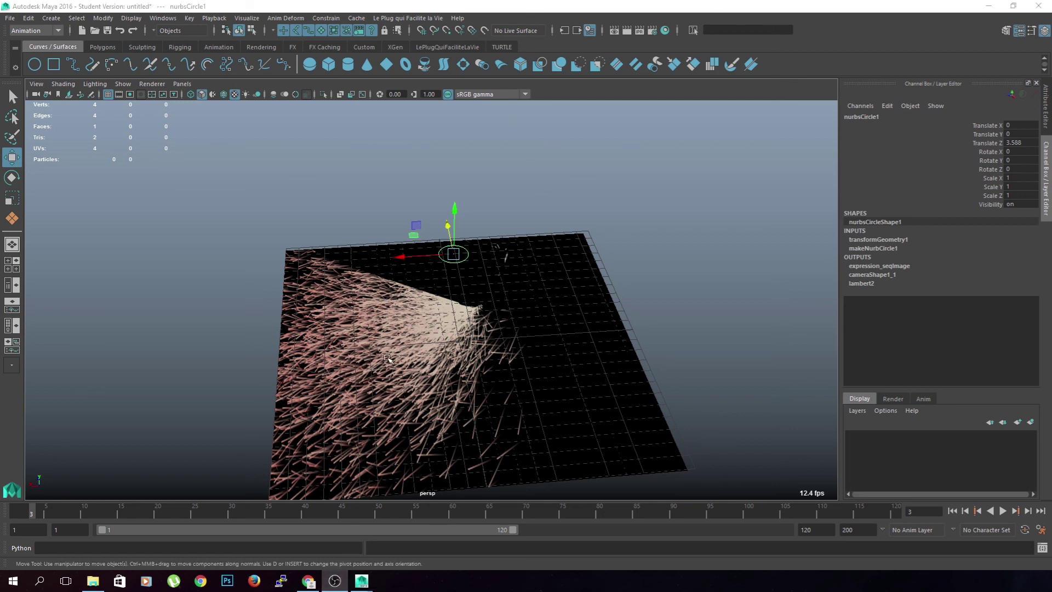
left_click_drag(547, 324, 401, 261, "alt")
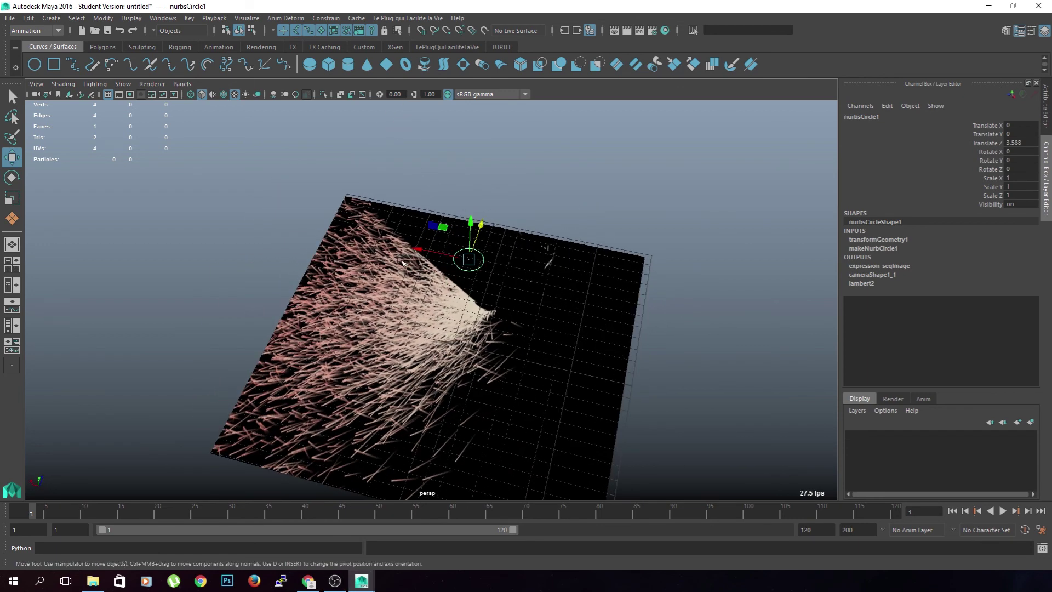